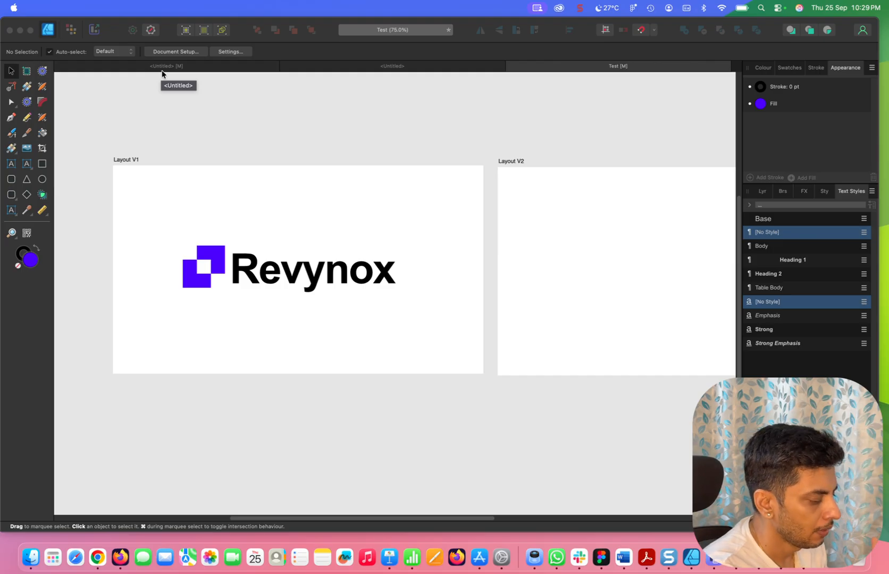
# - Open the setup for a new document and move its dialog clear of the screen's edge
pyautogui.click(106, 8)
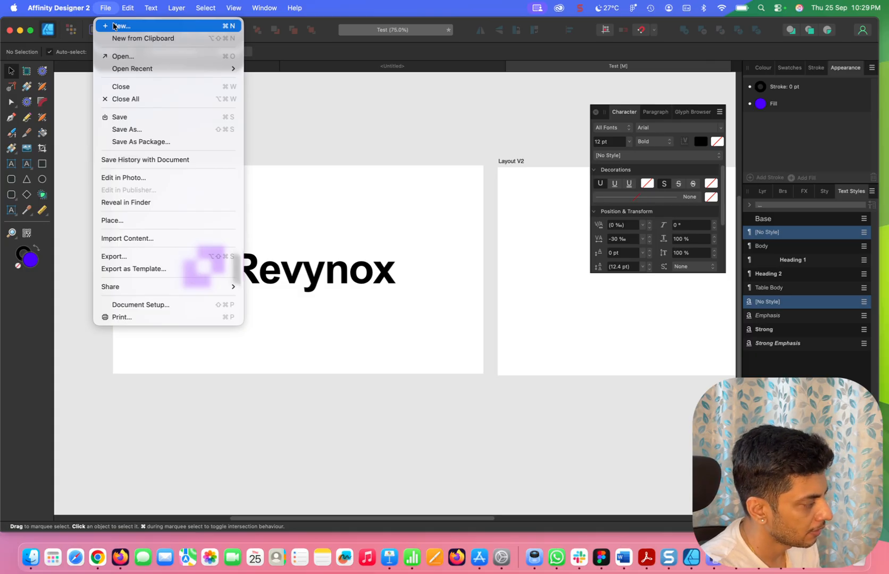
pyautogui.click(114, 26)
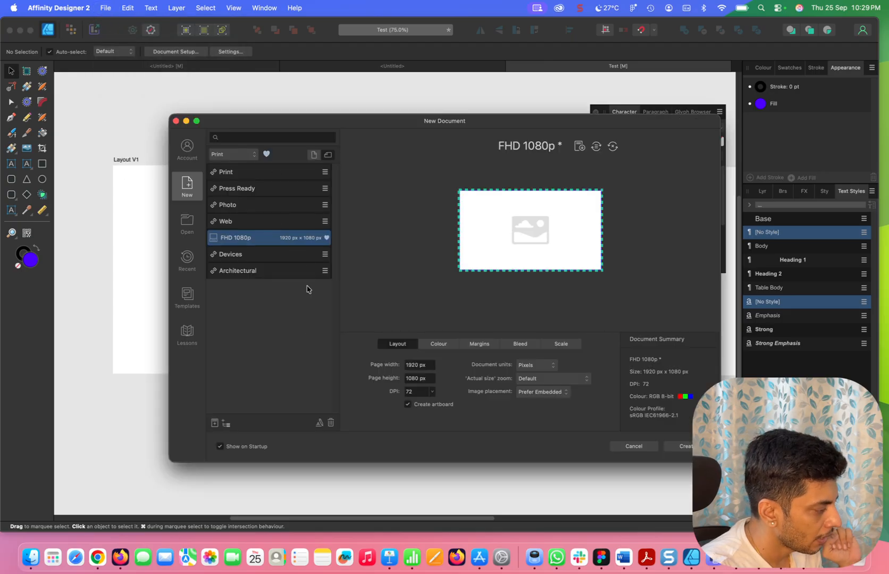
pyautogui.moveTo(490, 127); pyautogui.dragTo(437, 100)
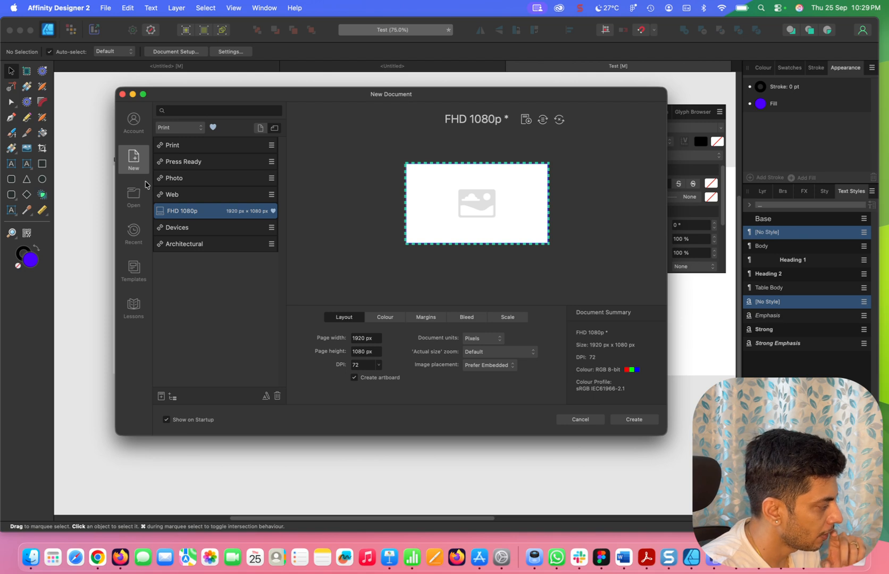
# - List all page presets instead of only the favourites and look through the preset categories
pyautogui.click(212, 128)
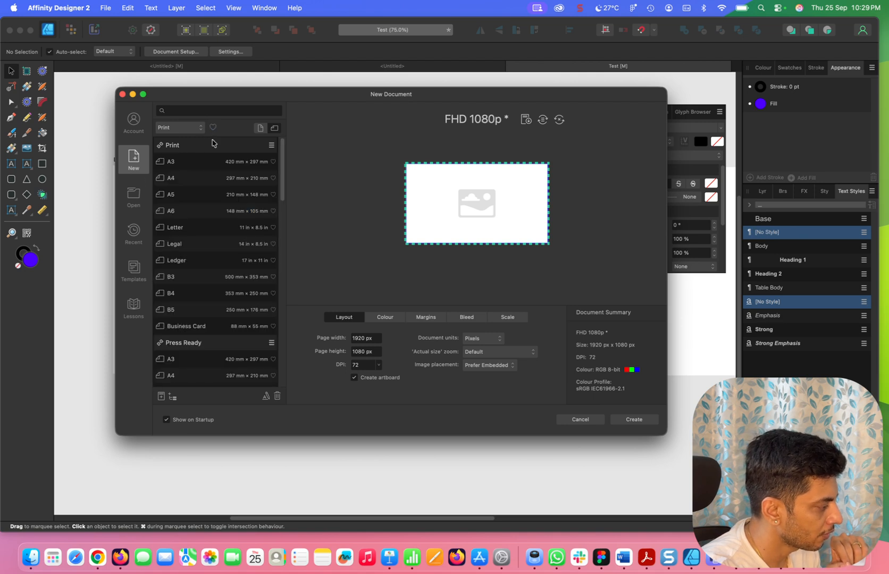
pyautogui.click(182, 129)
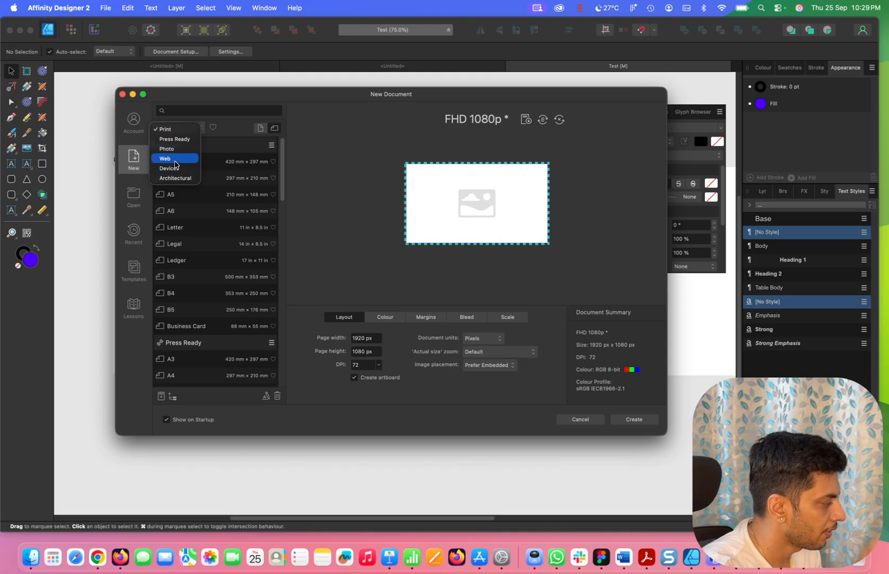
pyautogui.click(223, 136)
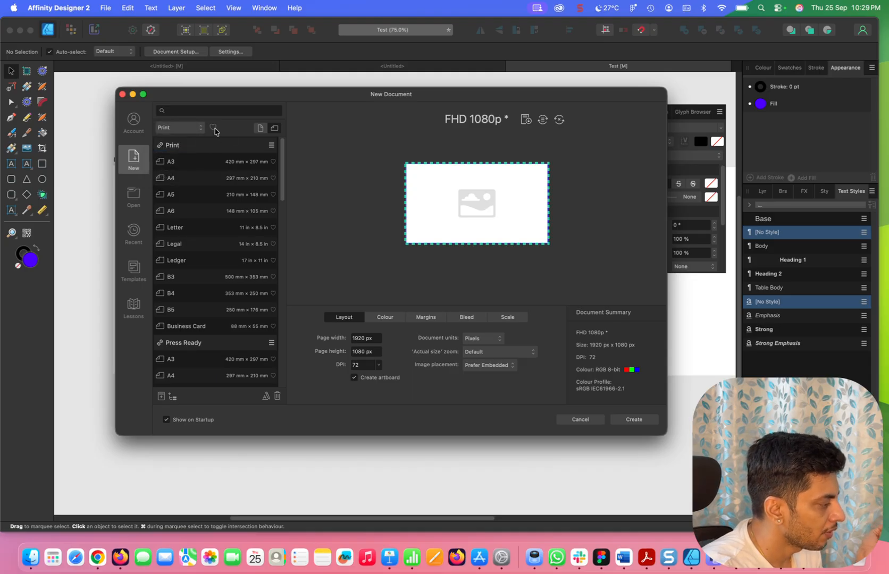
# - Try the page in portrait orientation and return it to landscape
pyautogui.click(259, 129)
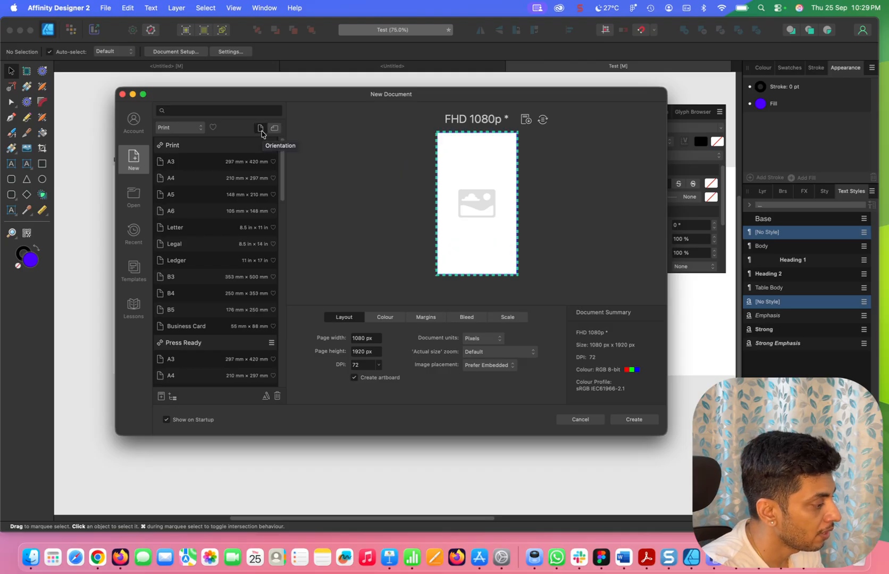
pyautogui.click(275, 130)
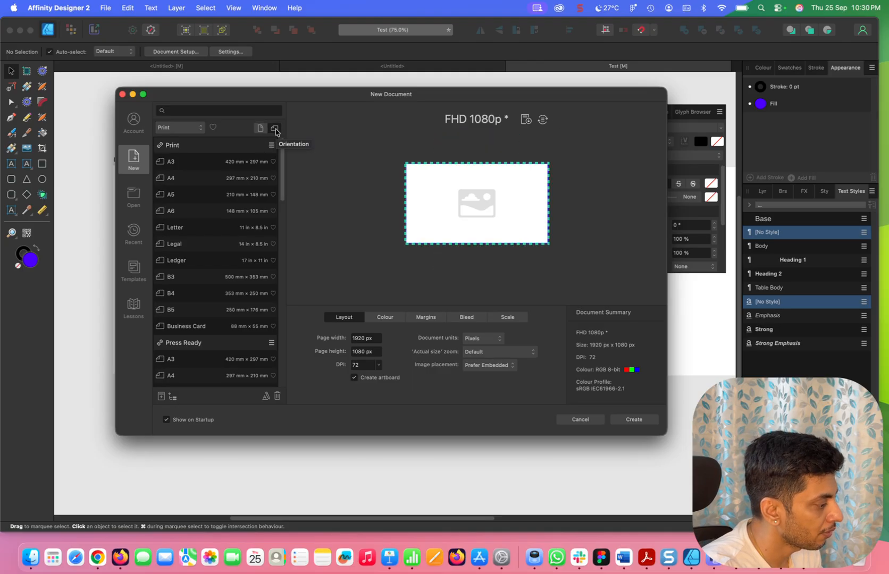
# - View the Web category's page presets and limit the preset list to favourites again
pyautogui.click(195, 131)
pyautogui.click(178, 158)
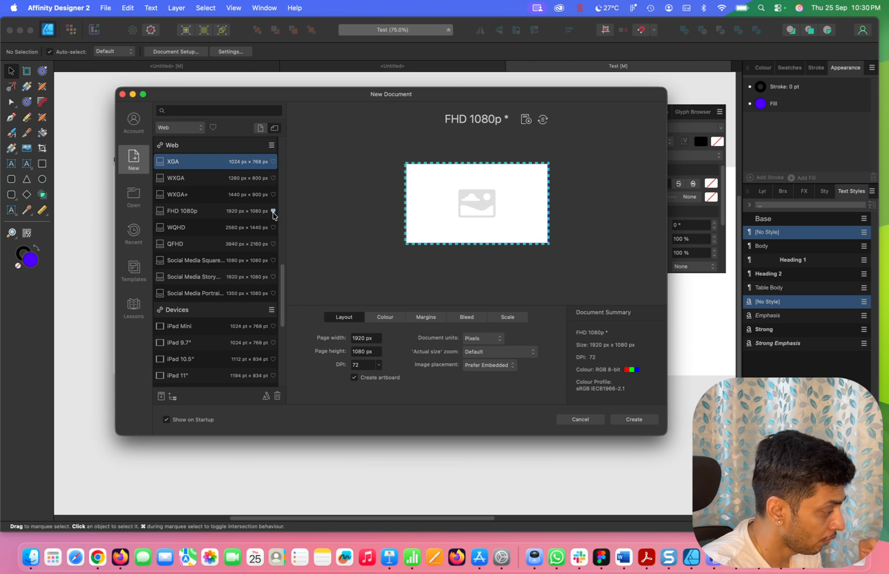
pyautogui.click(213, 129)
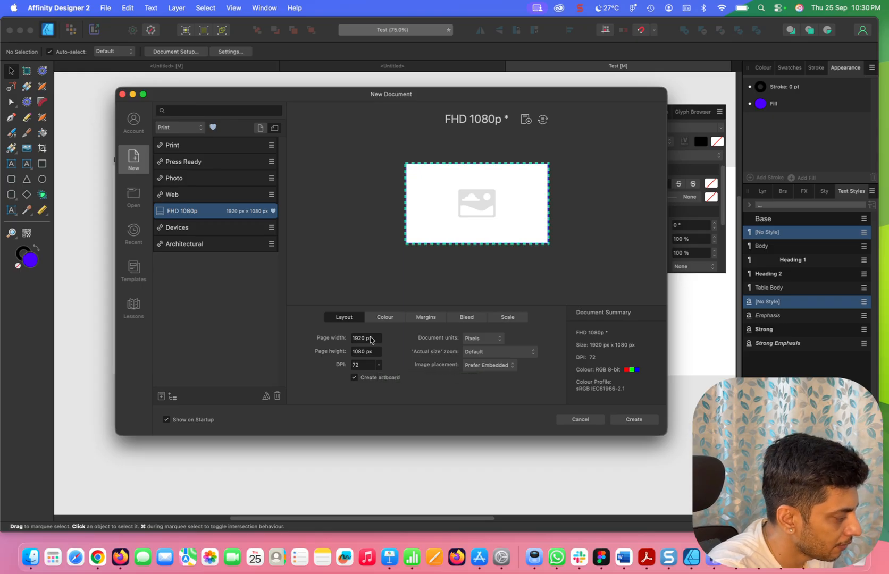
# - Check the DPI slider, keeping 72 DPI, and turn off artboard creation for the FHD 1080p document
pyautogui.click(379, 365)
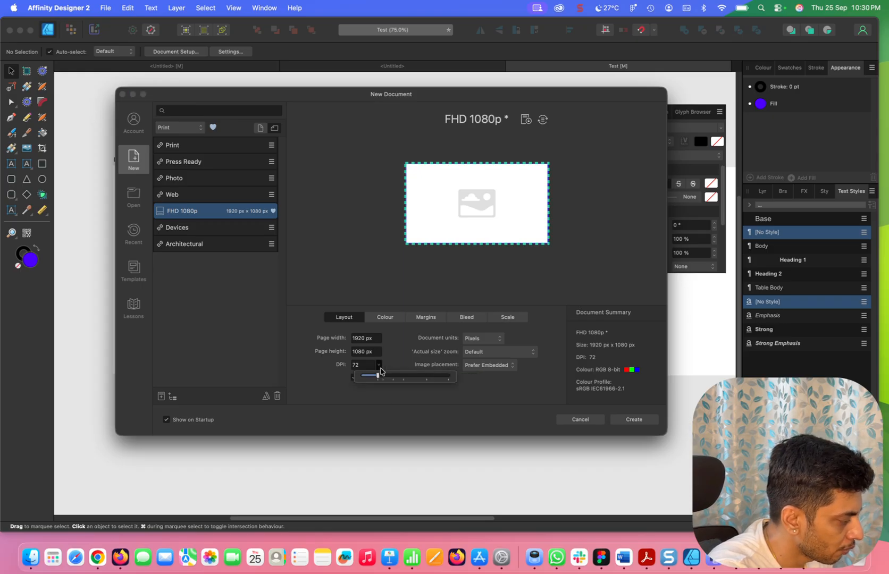
pyautogui.moveTo(378, 376)
pyautogui.mouseDown()
pyautogui.moveTo(404, 380)
pyautogui.moveTo(431, 405)
pyautogui.moveTo(406, 378)
pyautogui.moveTo(461, 380)
pyautogui.moveTo(367, 376)
pyautogui.moveTo(377, 377)
pyautogui.mouseUp()
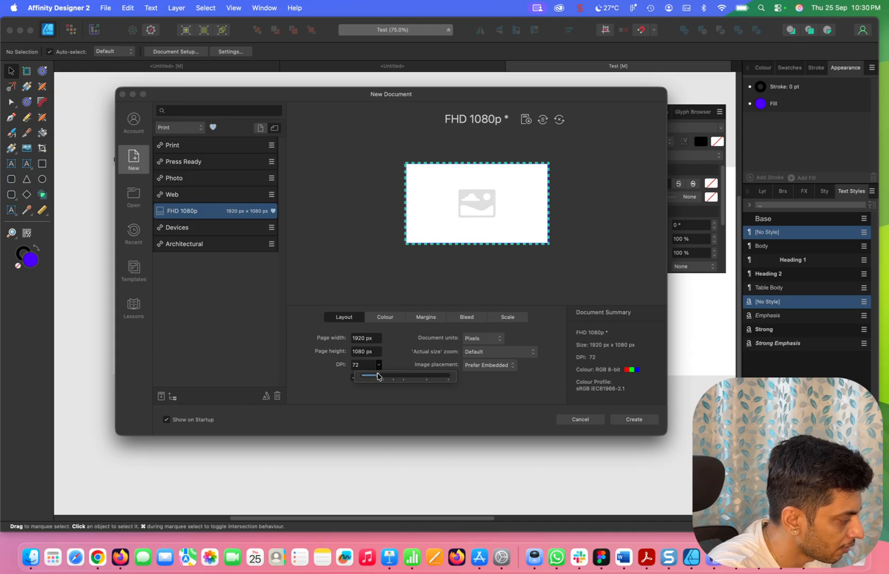
pyautogui.click(390, 355)
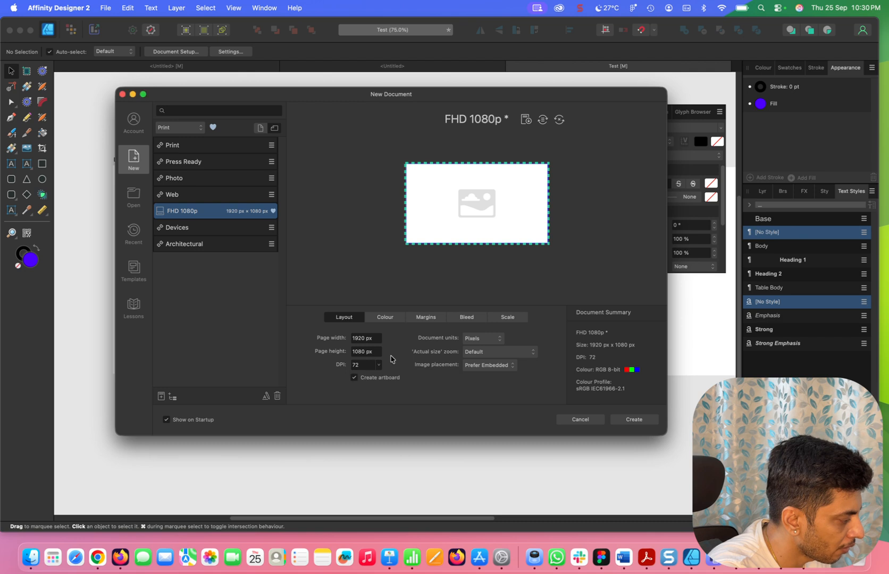
pyautogui.click(354, 378)
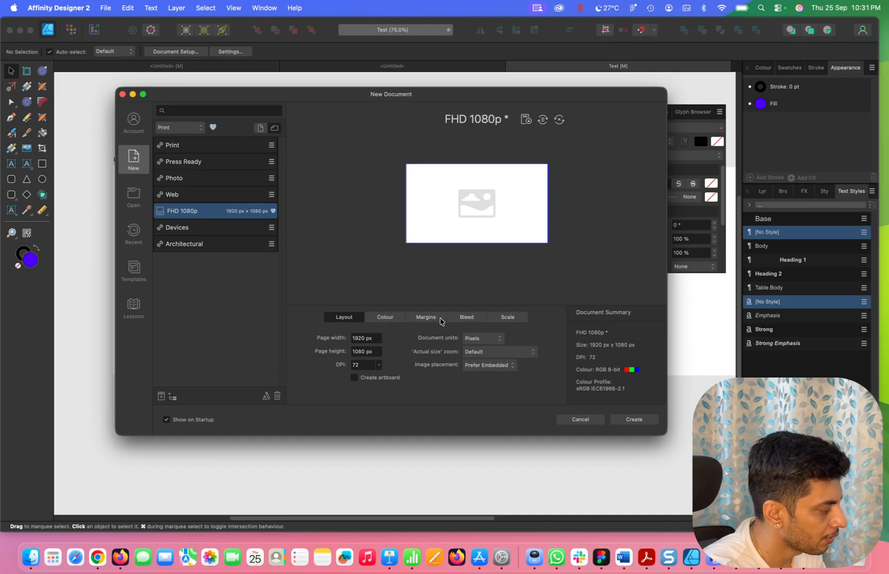
# - Examine the available colour profiles and colour formats for the new document
pyautogui.click(393, 319)
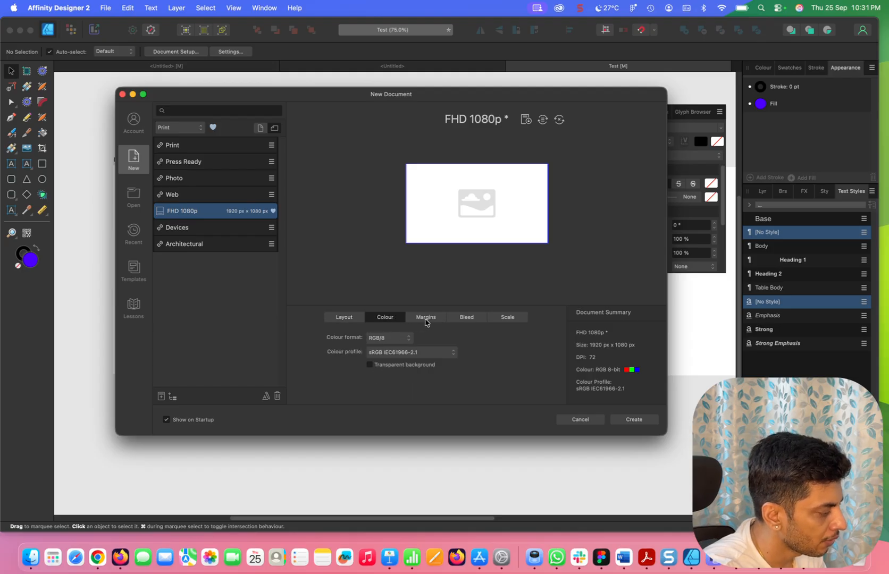
pyautogui.click(425, 352)
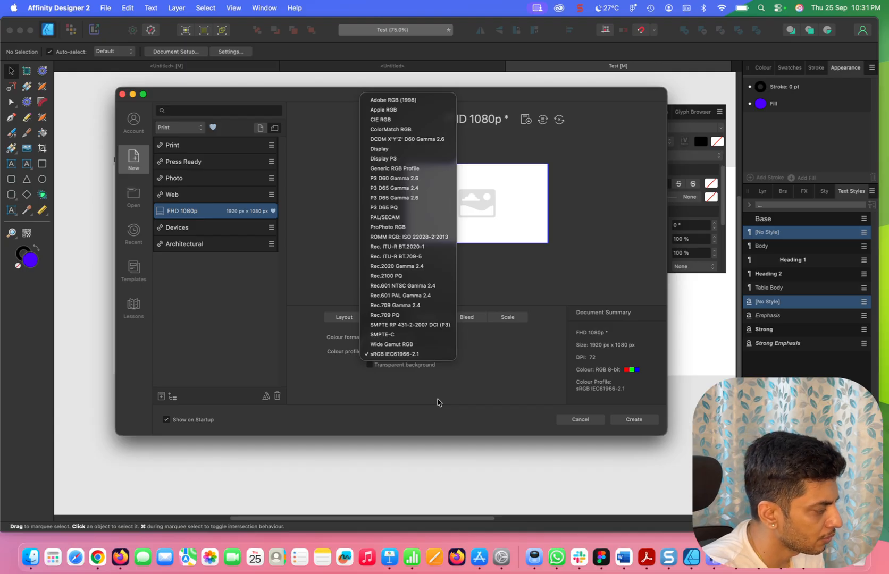
pyautogui.click(543, 153)
pyautogui.click(387, 337)
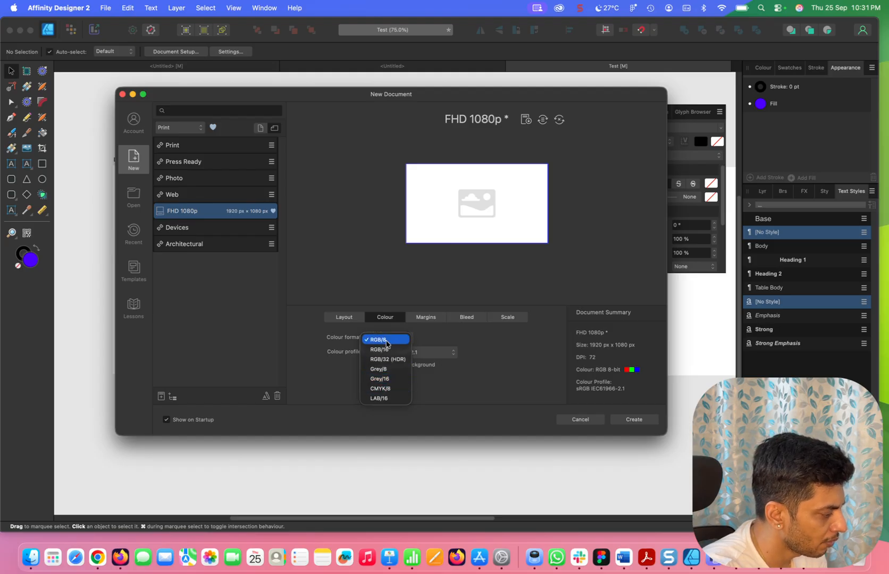
pyautogui.click(476, 379)
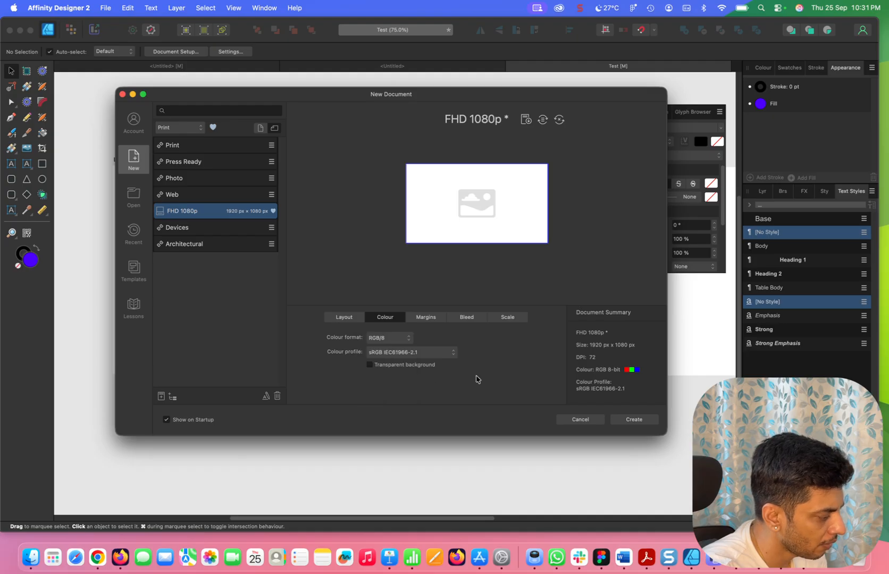
# - Review the margin, bleed and drawing scale settings of the new document
pyautogui.click(424, 322)
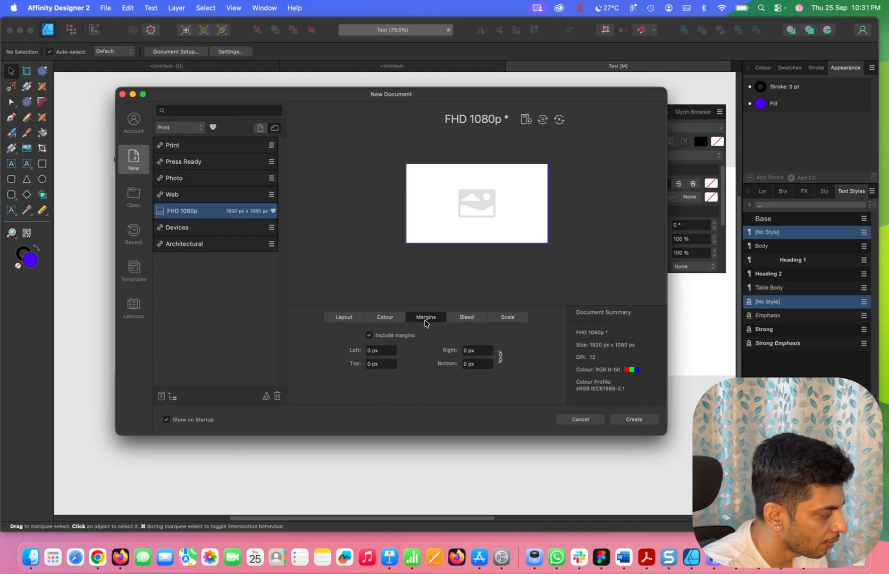
pyautogui.doubleClick(382, 352)
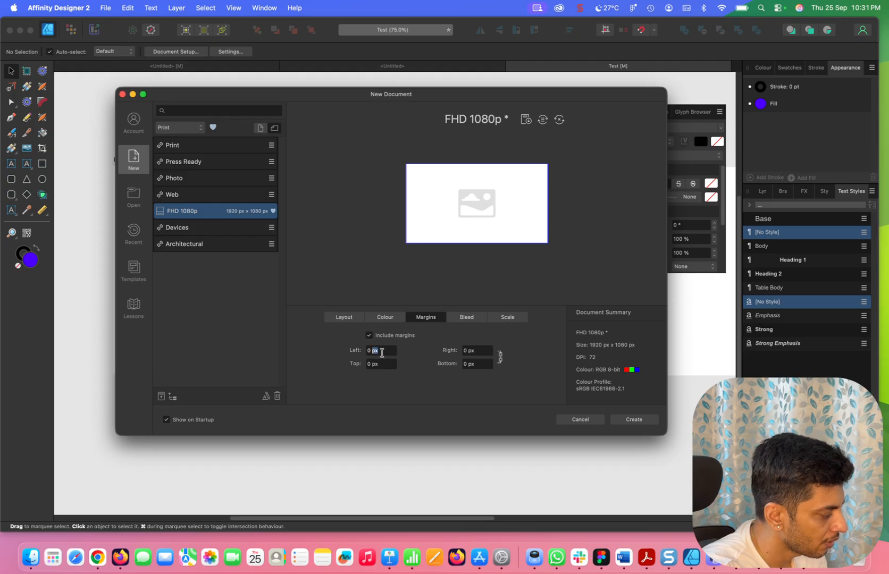
pyautogui.click(468, 318)
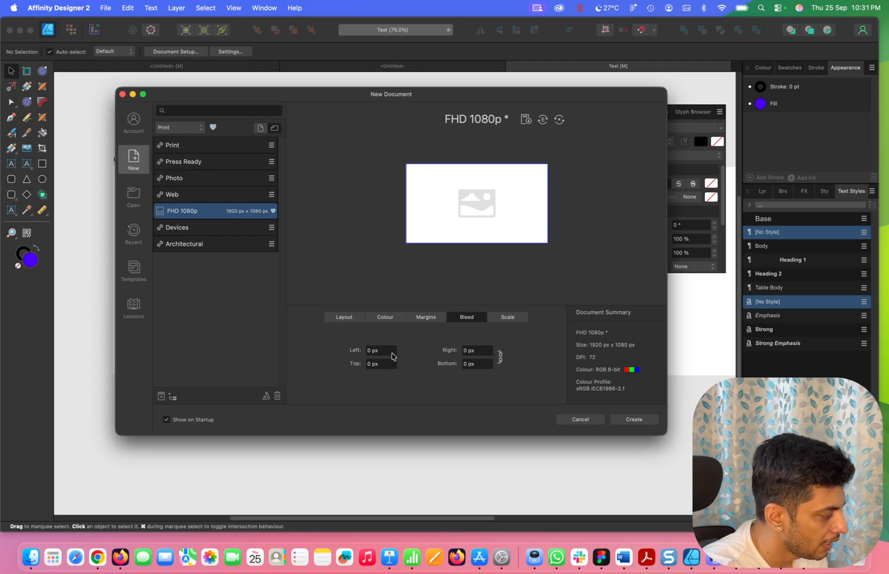
pyautogui.click(501, 321)
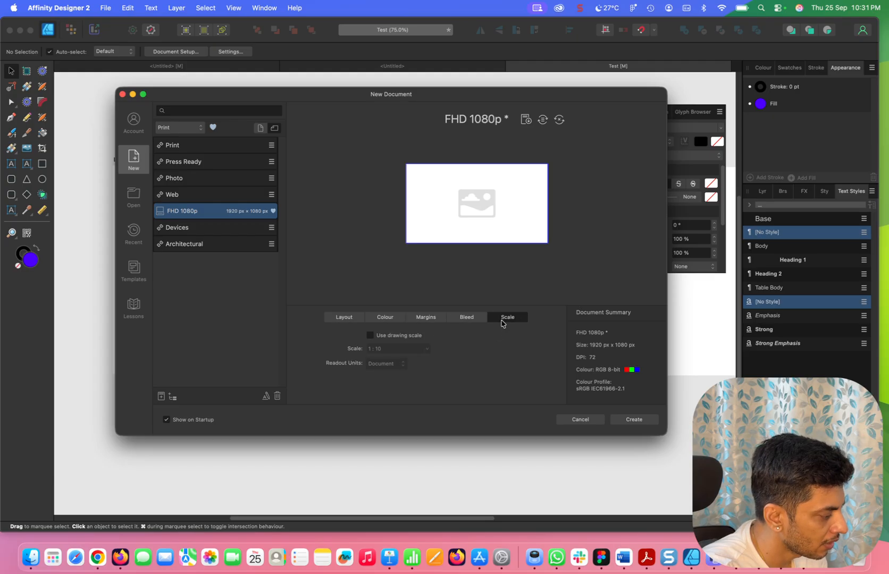
pyautogui.click(437, 321)
pyautogui.click(482, 319)
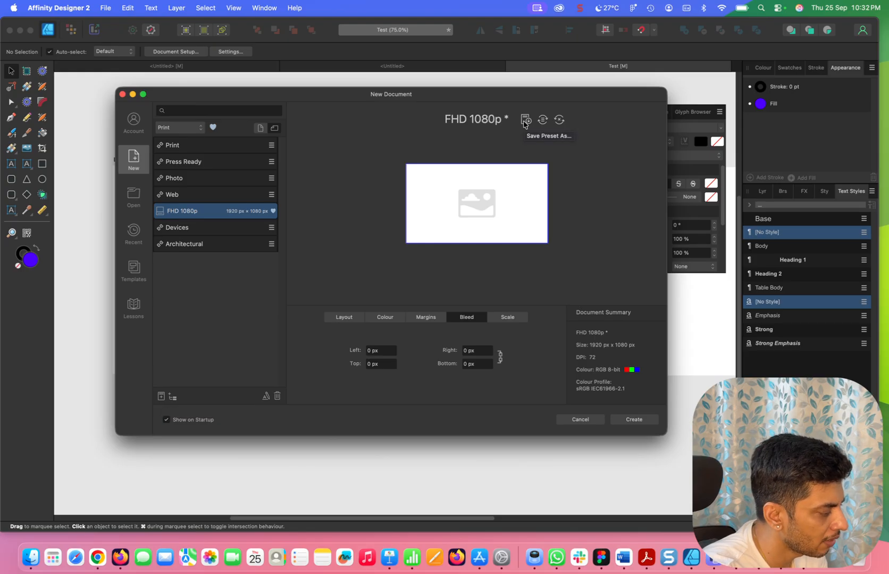
# - Return to the layout settings and create the 1920 × 1080 px document without an artboard
pyautogui.click(357, 322)
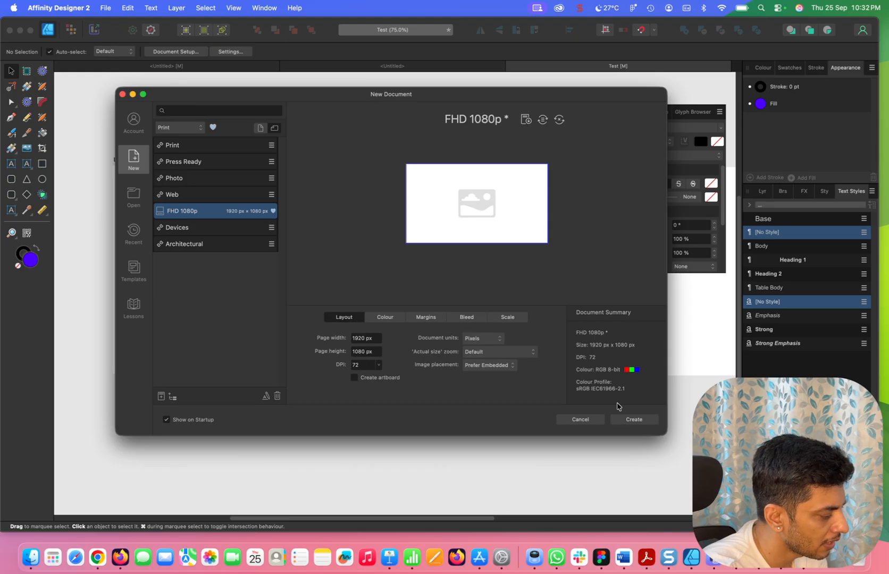
pyautogui.click(634, 420)
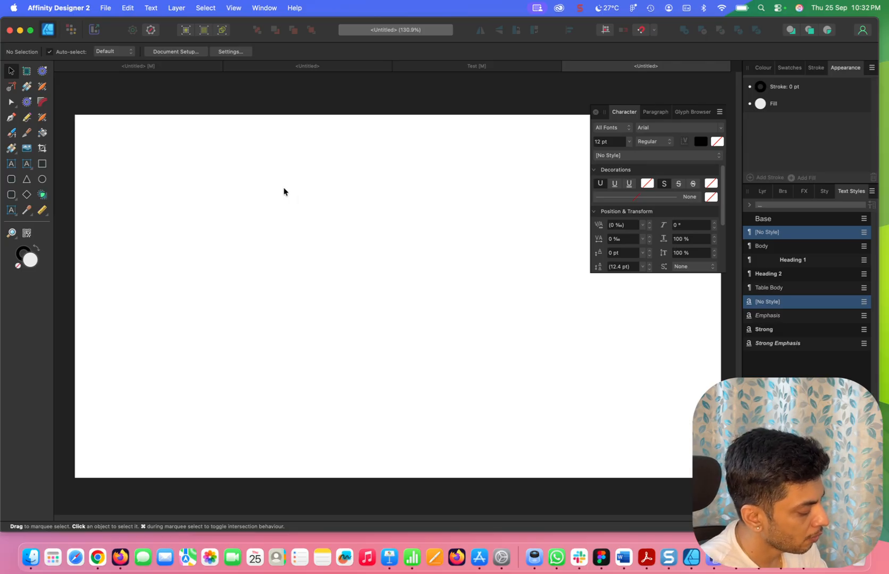
# - Create another 1920 × 1080 px FHD 1080p document with artboard creation enabled
pyautogui.press('super+n')
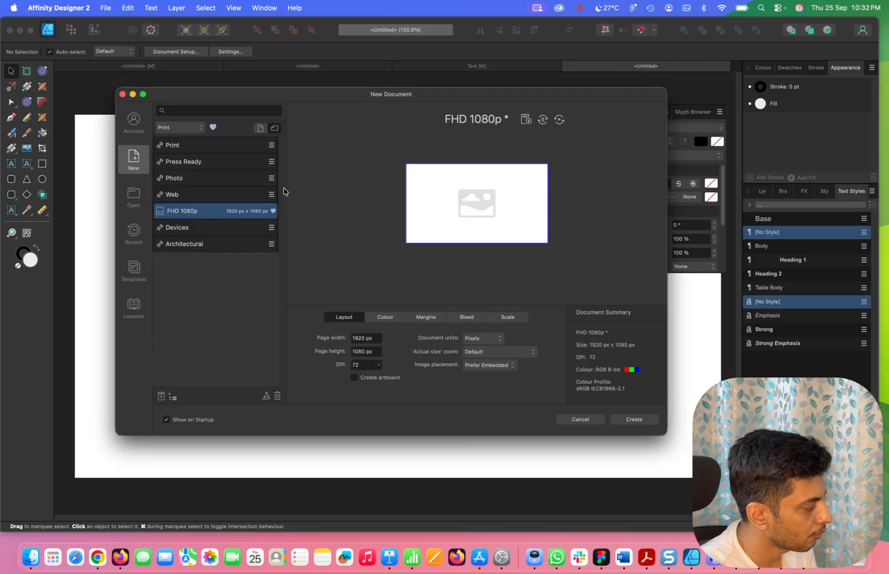
pyautogui.click(354, 377)
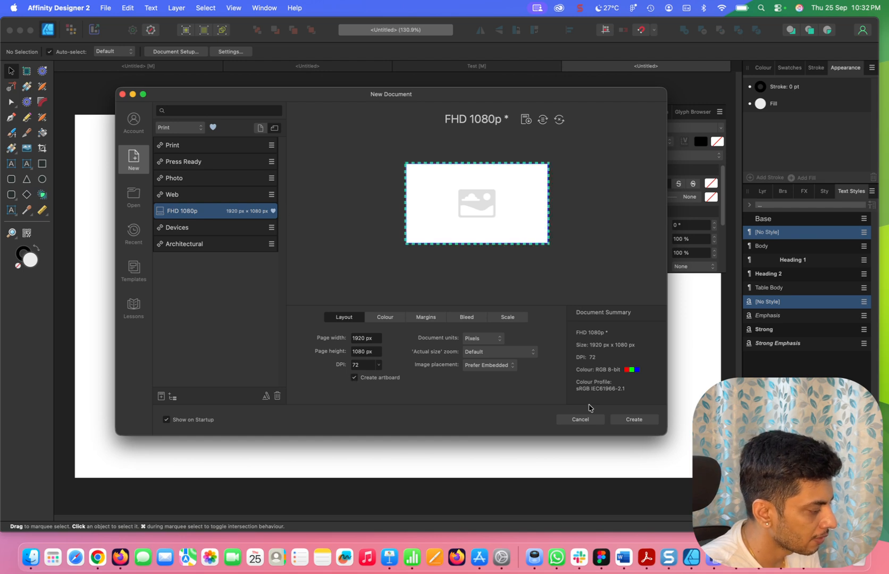
pyautogui.click(623, 419)
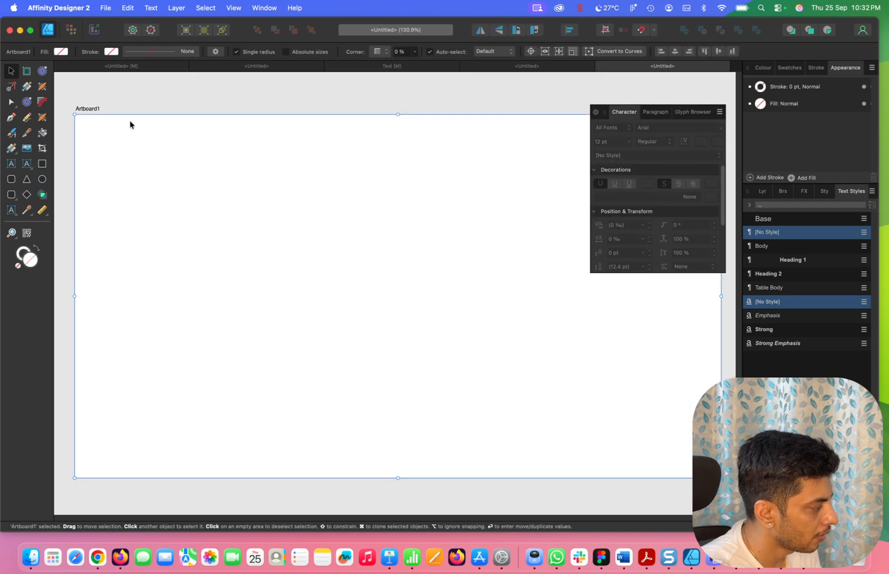
# - Rename the artboard to "Layout HD 1"
pyautogui.doubleClick(88, 109)
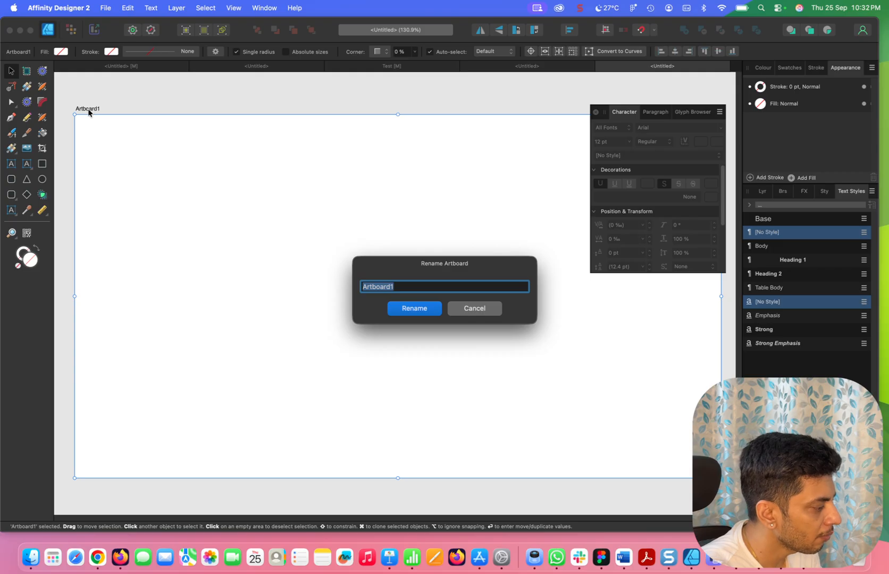
pyautogui.write('Layout')
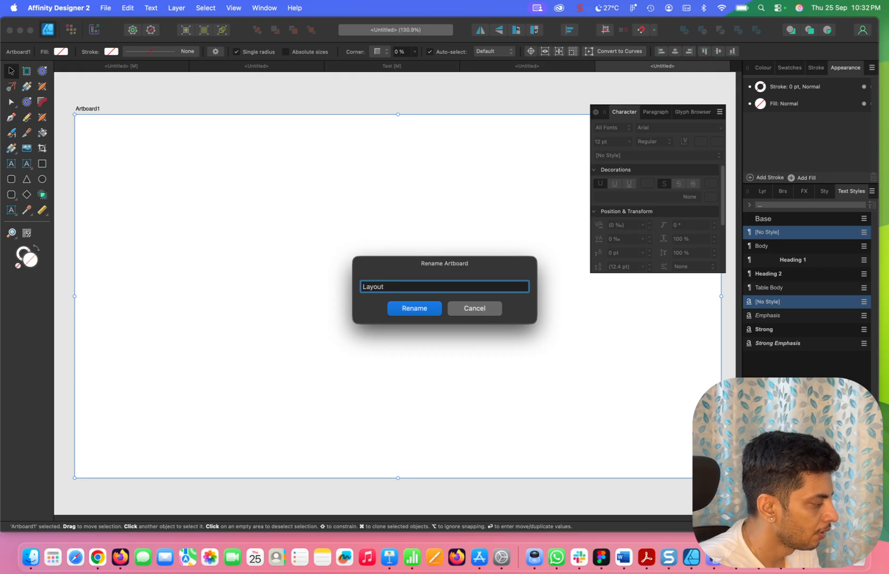
pyautogui.write(' HD')
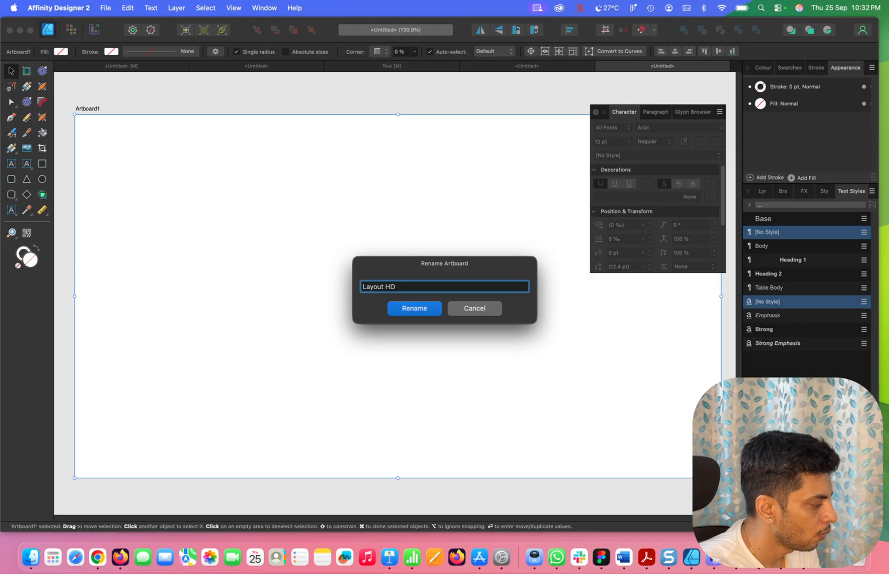
pyautogui.write(' 1')
pyautogui.press('Return')
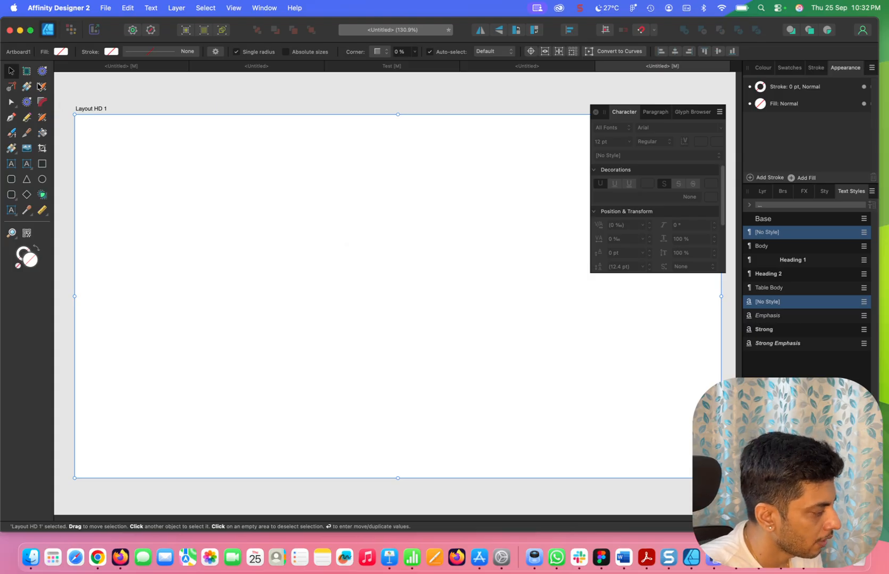
# - Duplicate the Layout HD 1 artboard and place the copy just to its right with a small gap
pyautogui.scroll(-2, 151, 155)
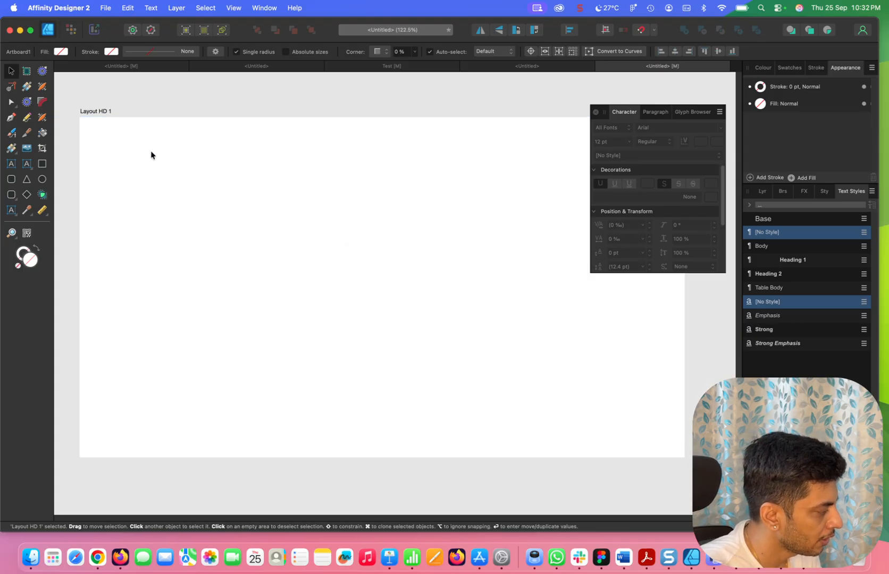
pyautogui.scroll(-6, 151, 155)
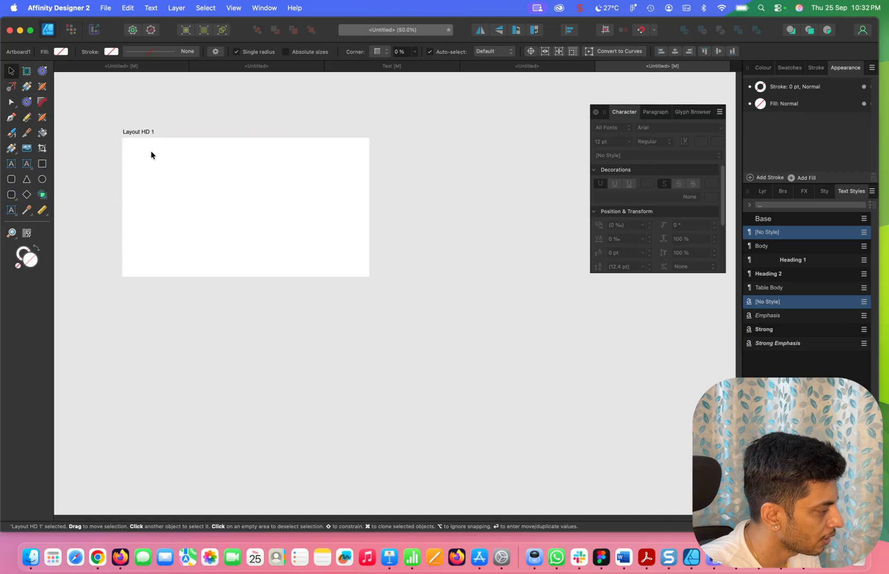
pyautogui.click(146, 133)
pyautogui.moveTo(146, 133); pyautogui.dragTo(403, 134)
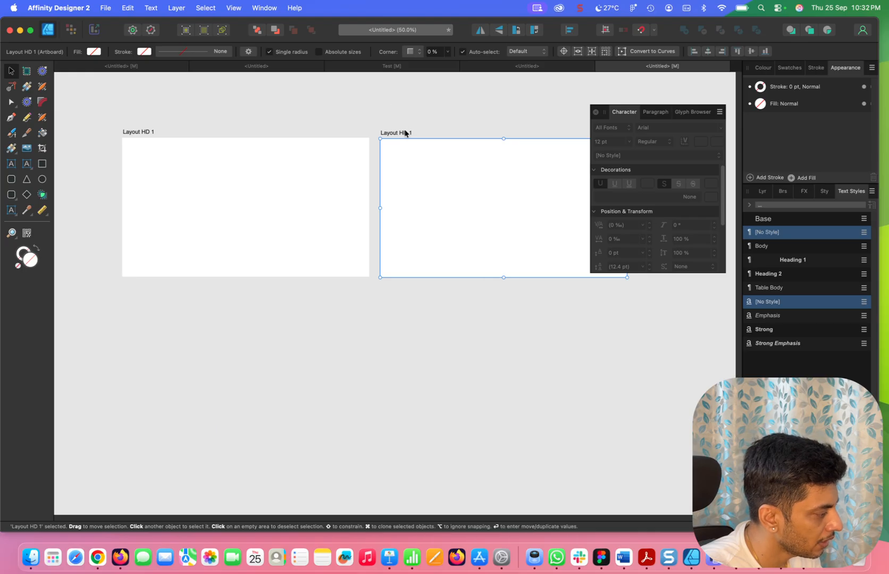
# - Rename the duplicated artboard to "Layout HD 2"
pyautogui.doubleClick(405, 133)
pyautogui.click(414, 288)
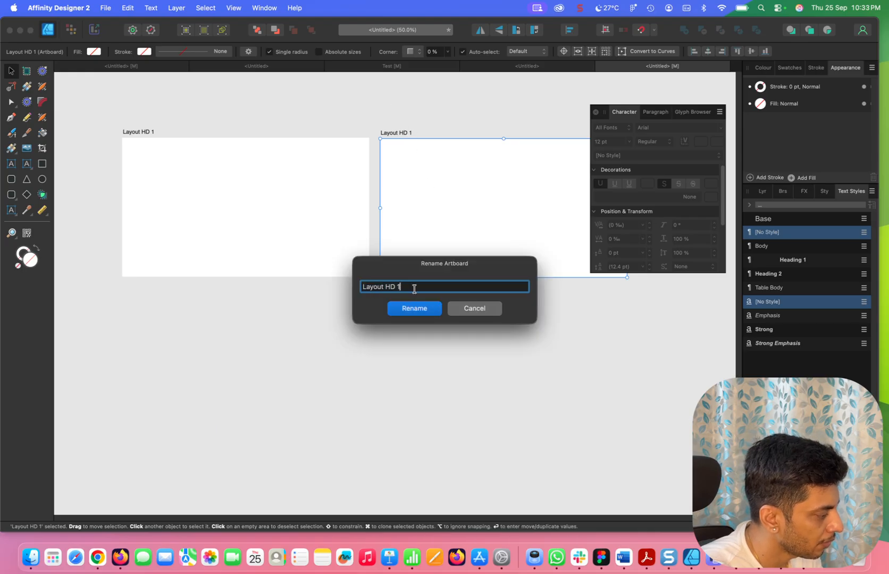
pyautogui.press('BackSpace')
pyautogui.write('2')
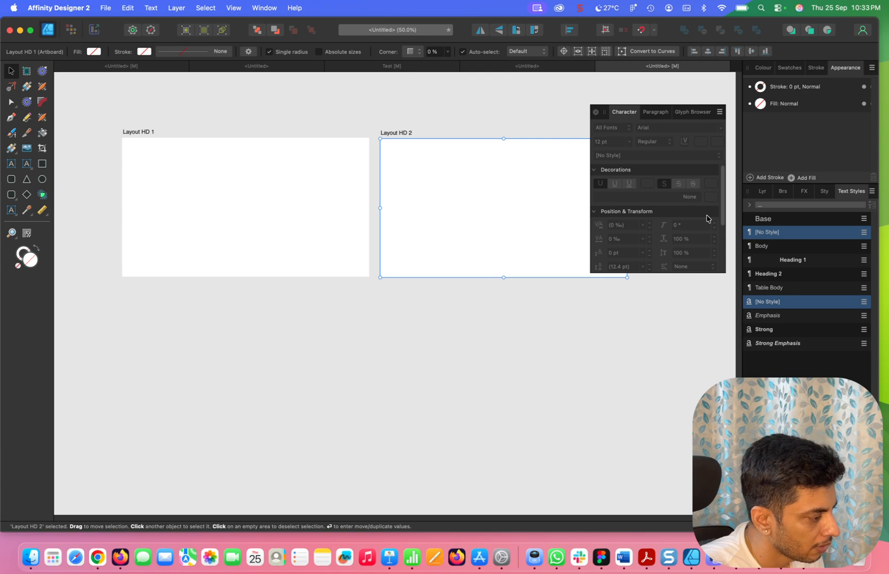
# - Dock the floating Character, Glyph Browser and Paragraph panels into the studio beside the canvas
pyautogui.click(673, 111)
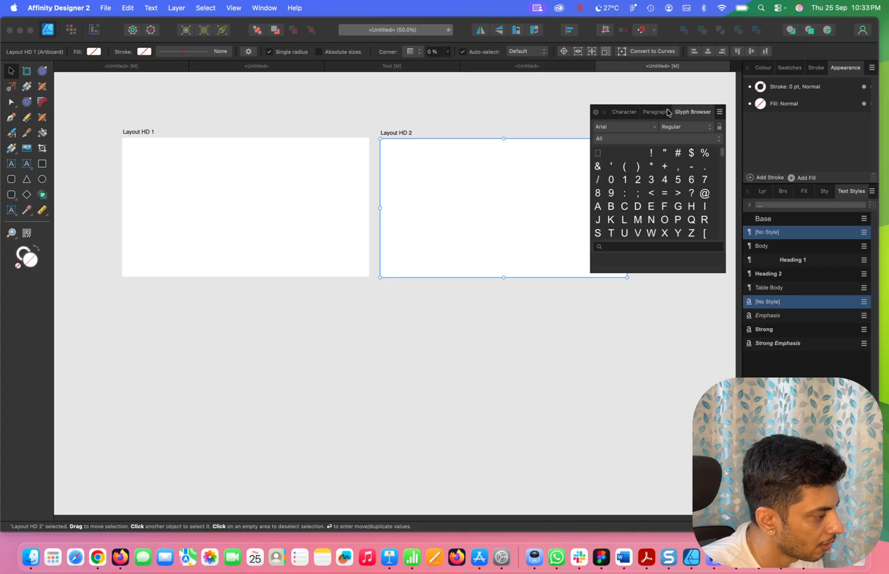
pyautogui.click(720, 112)
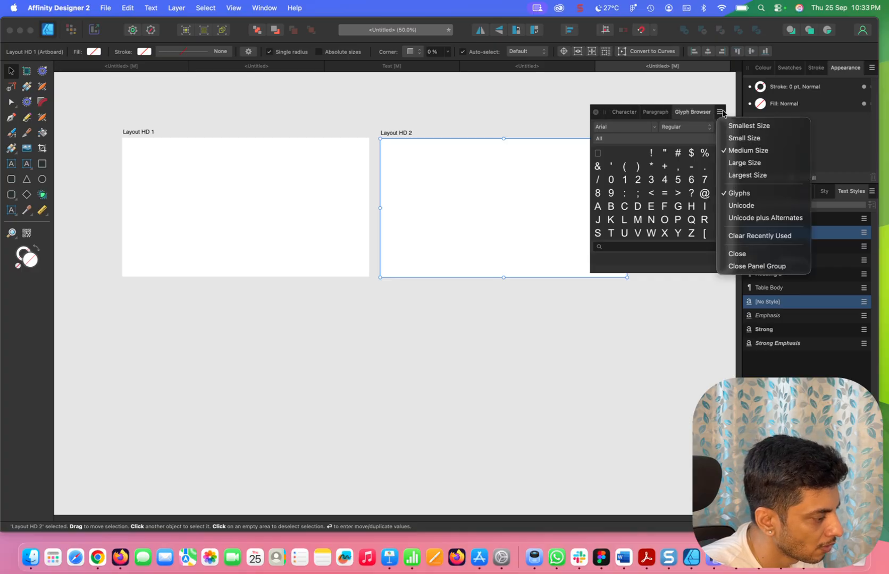
pyautogui.click(614, 110)
pyautogui.moveTo(627, 111); pyautogui.dragTo(790, 70)
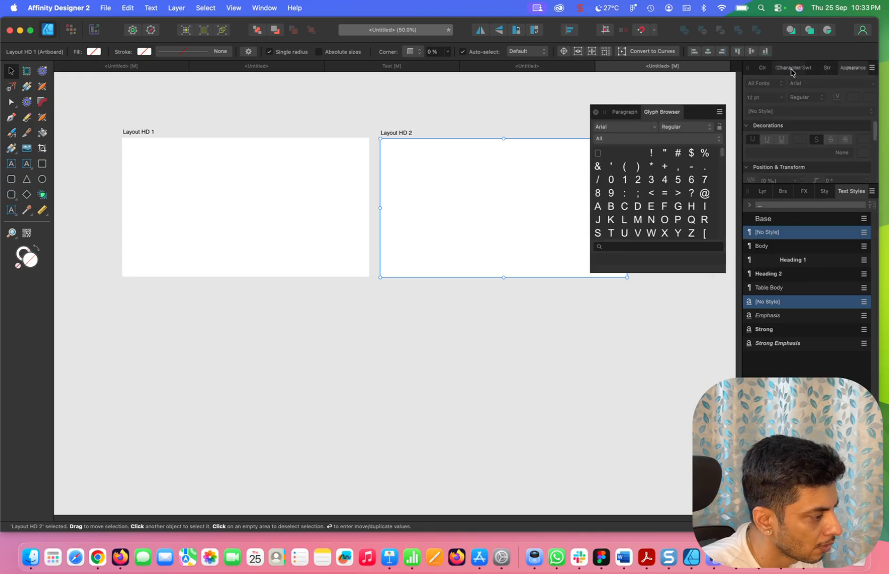
pyautogui.moveTo(646, 110); pyautogui.dragTo(773, 81)
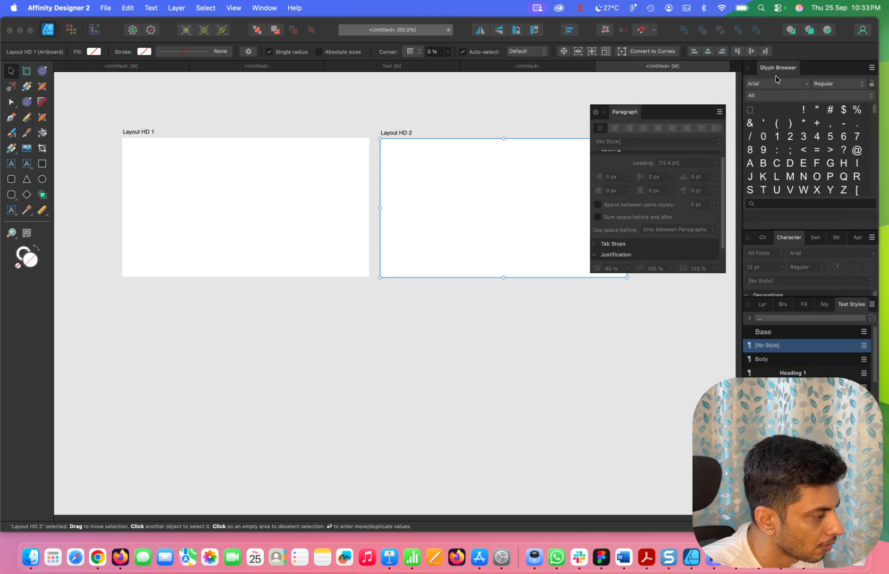
pyautogui.moveTo(641, 115); pyautogui.dragTo(801, 80)
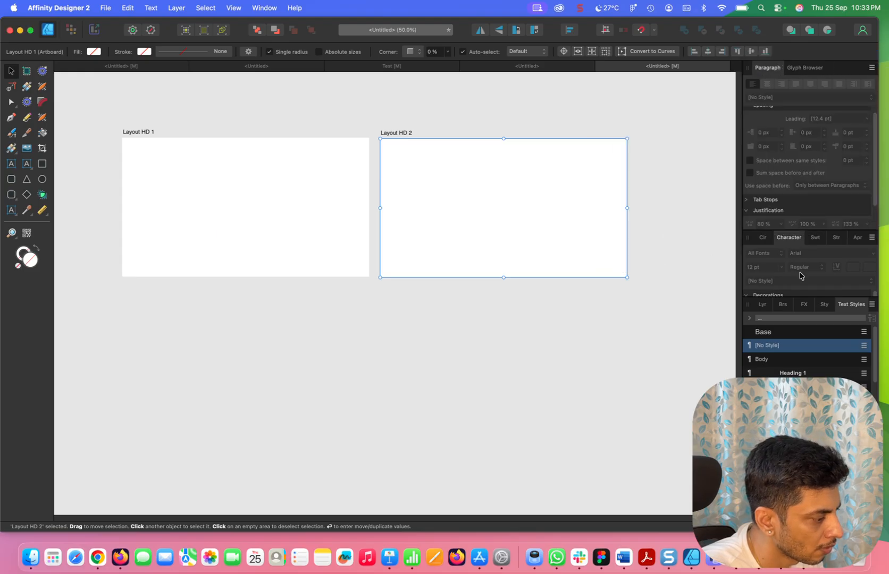
# - Regroup the docked Character, Paragraph and Glyph Browser panels into one tab group, in that order, above the Colour and Appearance group
pyautogui.moveTo(792, 241); pyautogui.dragTo(845, 81)
pyautogui.moveTo(769, 73); pyautogui.dragTo(811, 82)
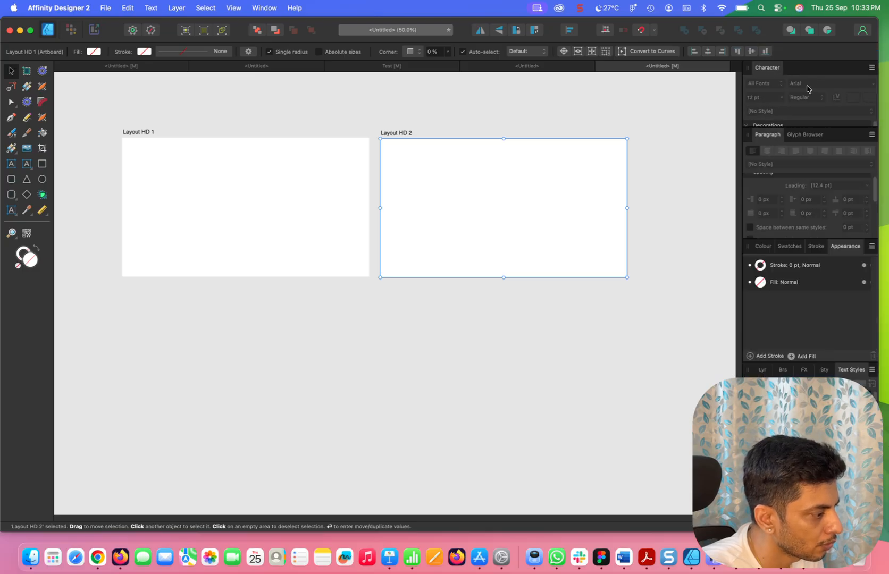
pyautogui.moveTo(767, 137); pyautogui.dragTo(807, 83)
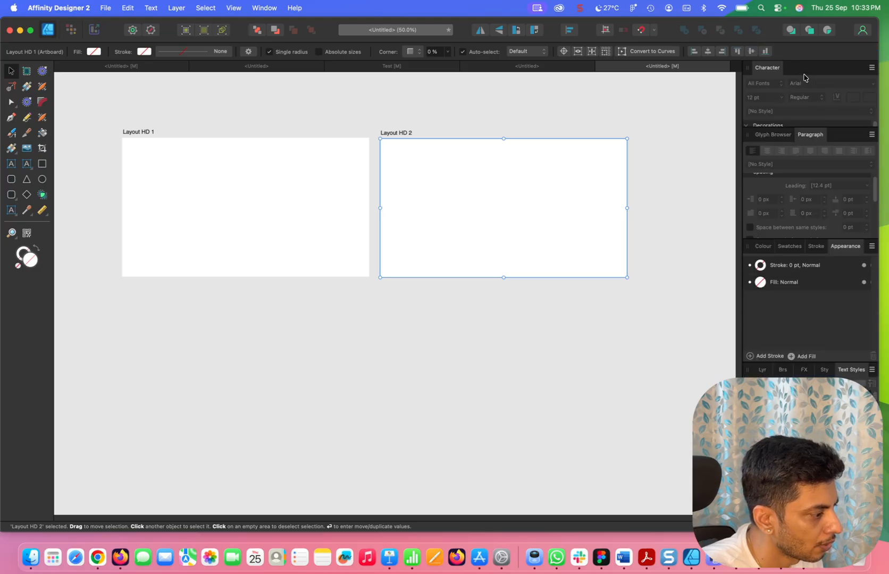
pyautogui.click(790, 133)
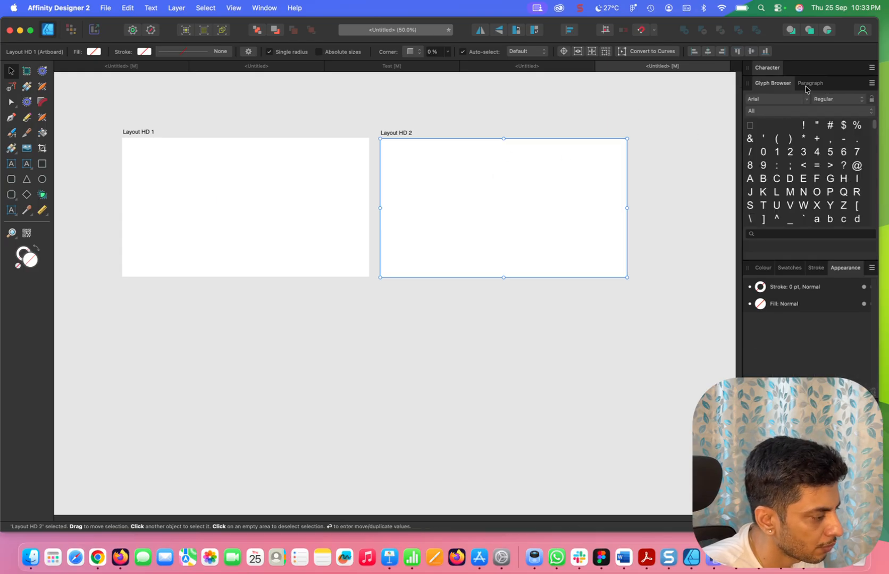
pyautogui.moveTo(808, 86); pyautogui.dragTo(795, 65)
pyautogui.click(794, 68)
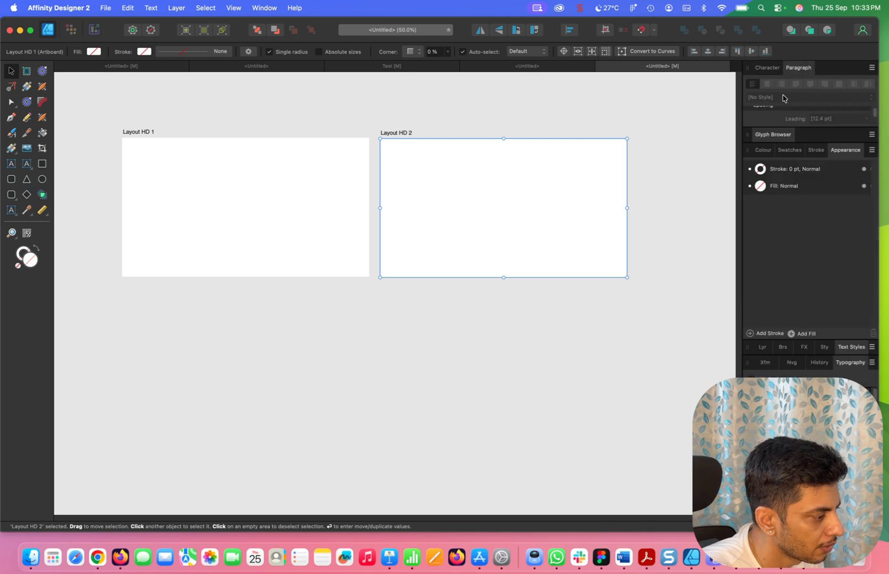
pyautogui.moveTo(776, 140); pyautogui.dragTo(824, 73)
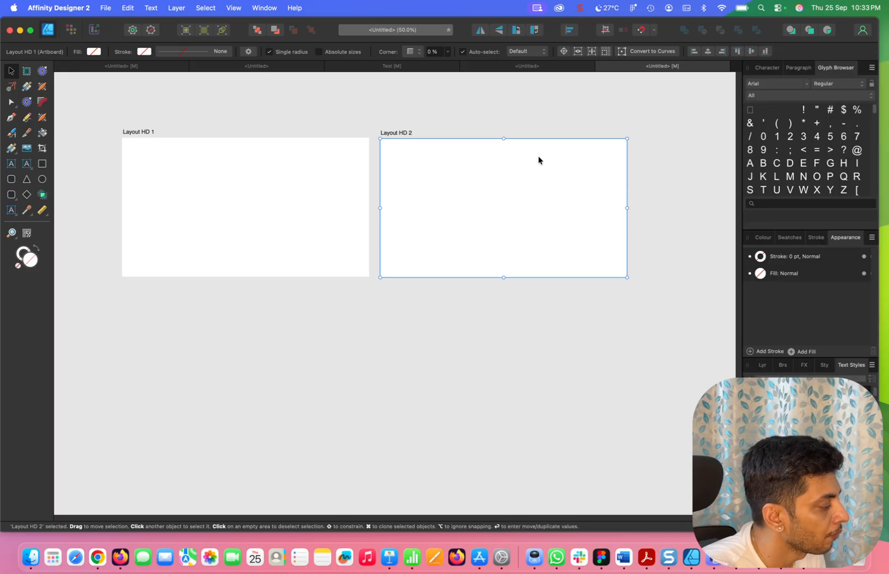
# - Deselect the artboard, enter tool customisation and add the Pie and Spiral tools among the shape tools
pyautogui.click(520, 114)
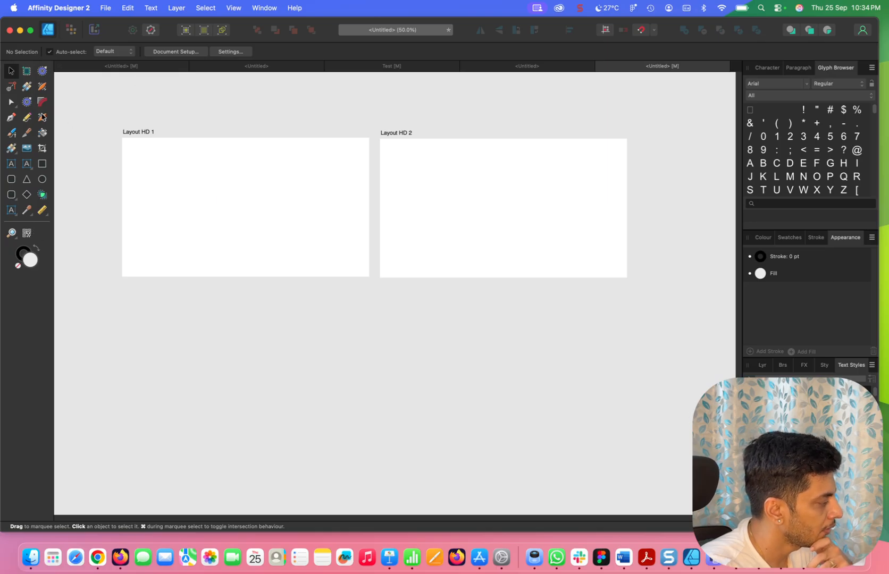
pyautogui.click(263, 9)
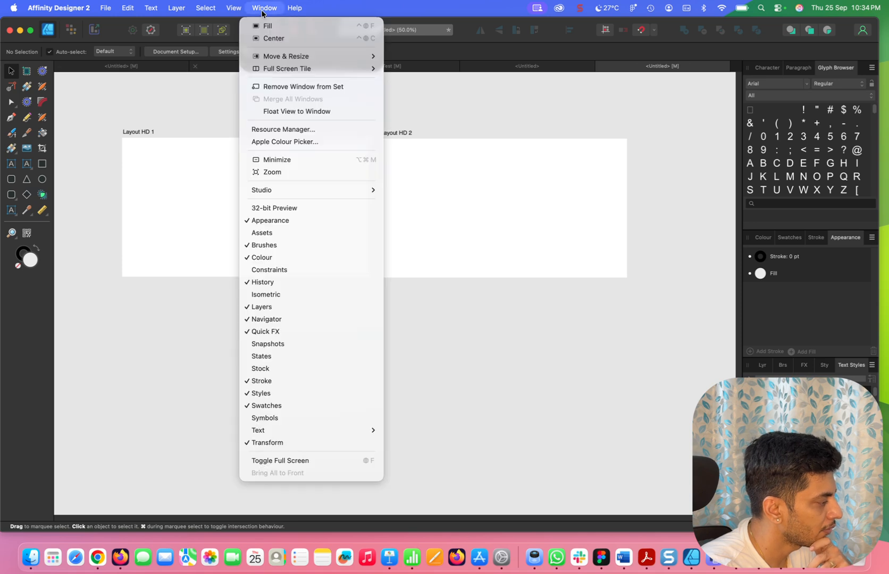
pyautogui.moveTo(239, 12)
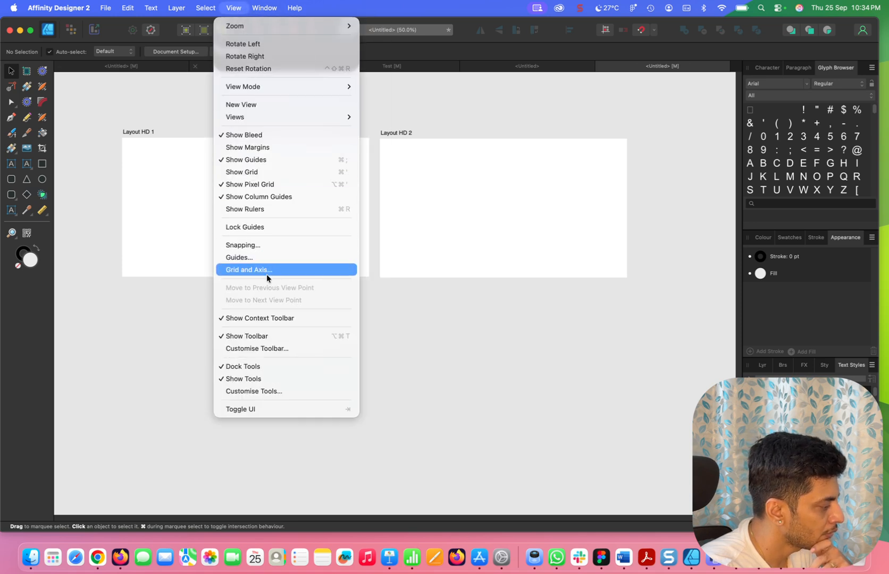
pyautogui.click(266, 394)
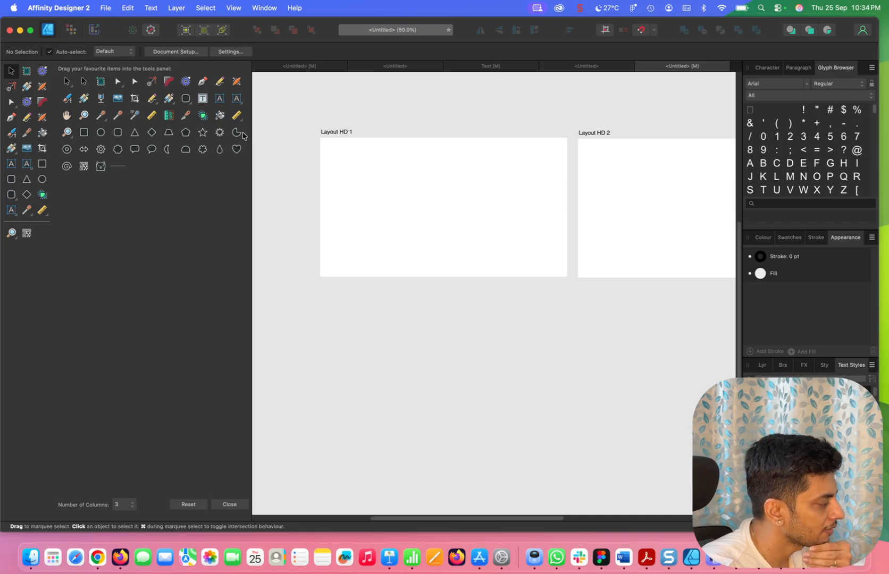
pyautogui.moveTo(238, 136); pyautogui.dragTo(41, 199)
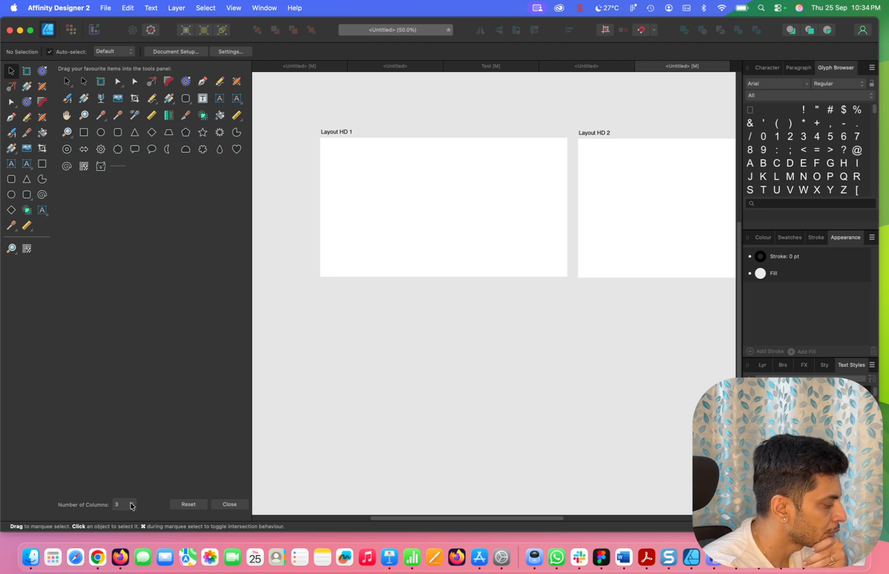
# - Try 8 columns for the tools panel, settle on 2 columns and finish the customisation
pyautogui.click(131, 506)
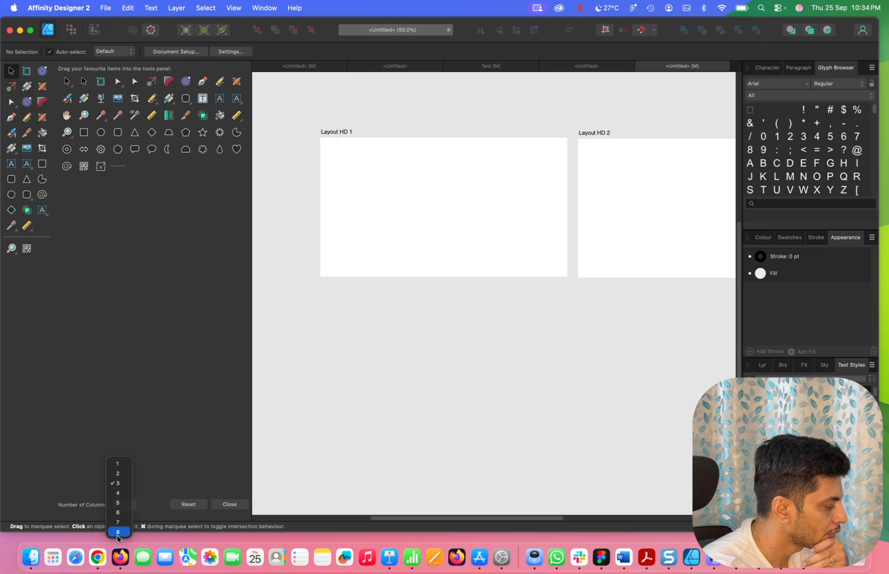
pyautogui.click(118, 533)
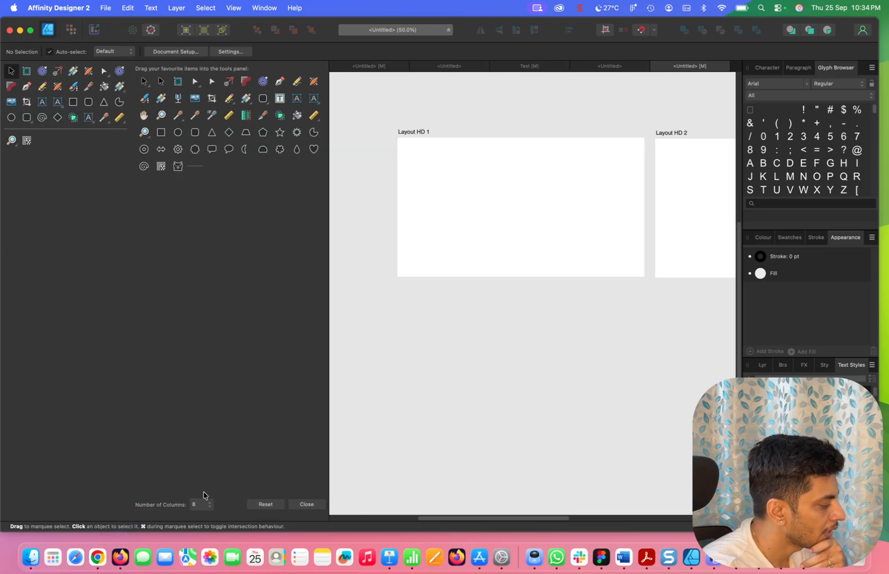
pyautogui.click(208, 505)
pyautogui.click(207, 449)
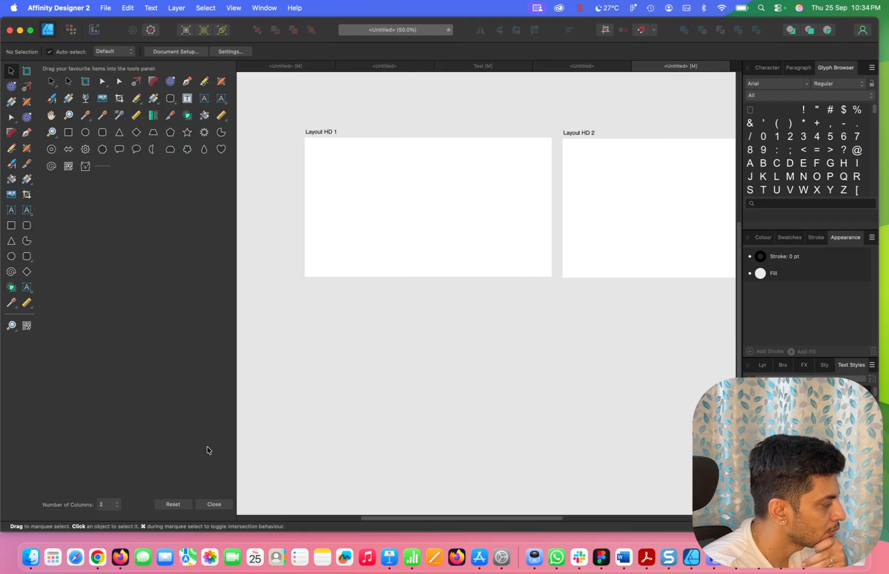
pyautogui.click(212, 504)
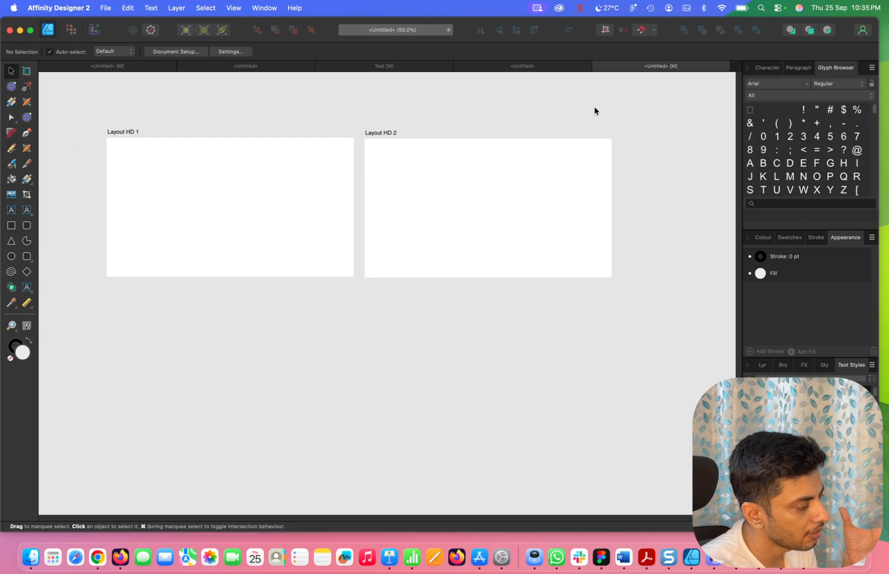
# - View the Paragraph settings and bring the Character settings to the front of their panel group
pyautogui.click(791, 68)
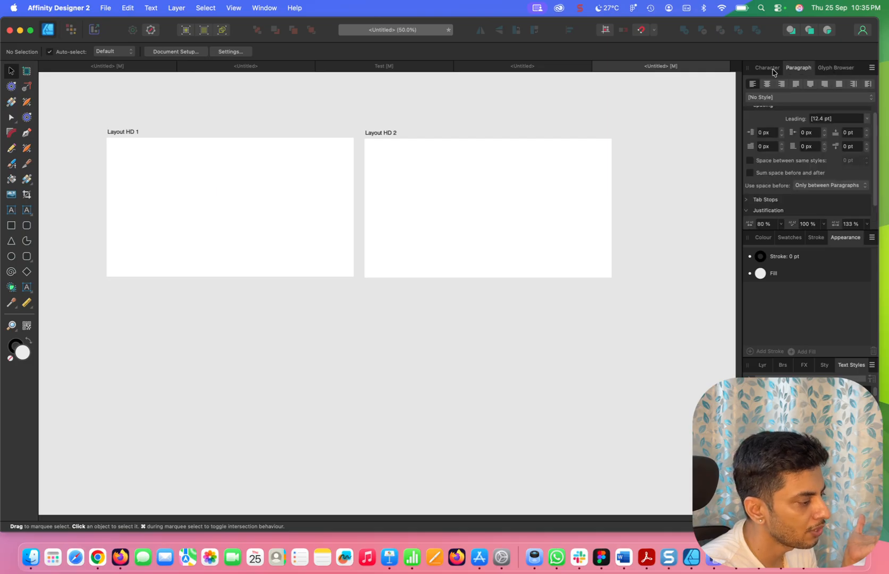
pyautogui.click(771, 69)
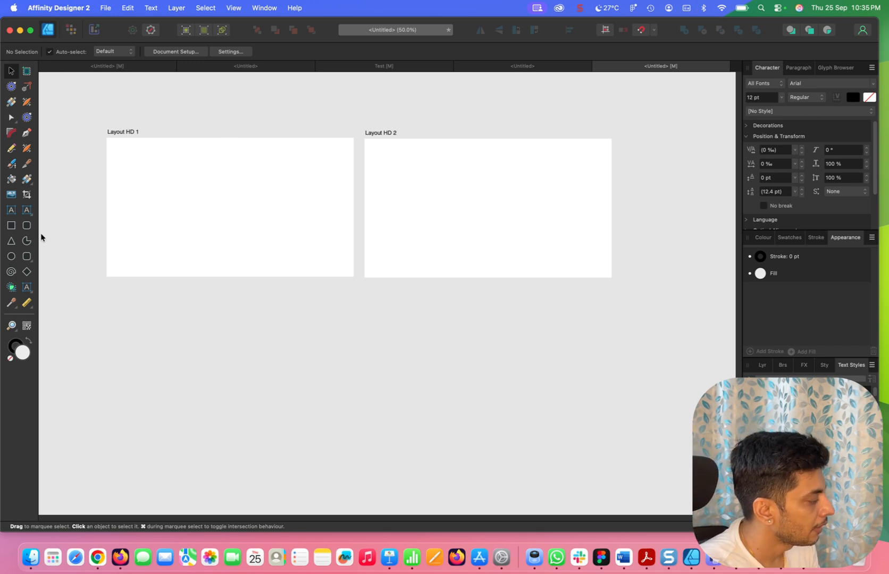
# - Draw two overlapping squares with the Rectangle tool on the Layout HD 1 artboard, the smaller one up and to the right
pyautogui.click(11, 226)
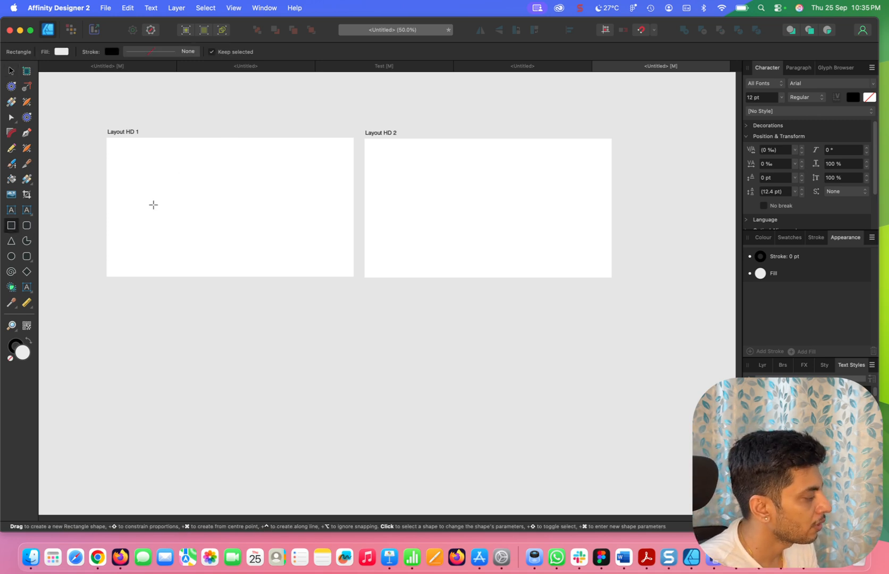
pyautogui.moveTo(156, 184); pyautogui.dragTo(195, 221)
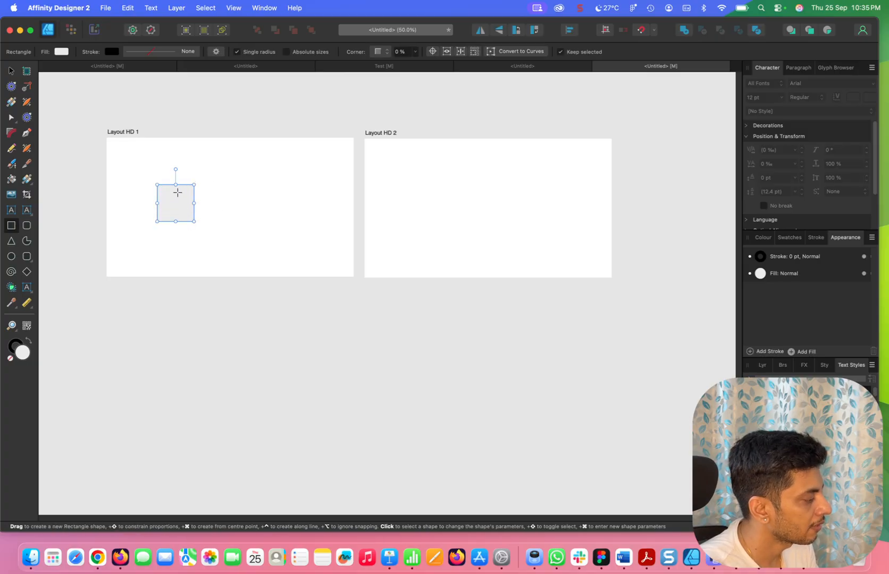
pyautogui.moveTo(176, 161); pyautogui.dragTo(206, 193)
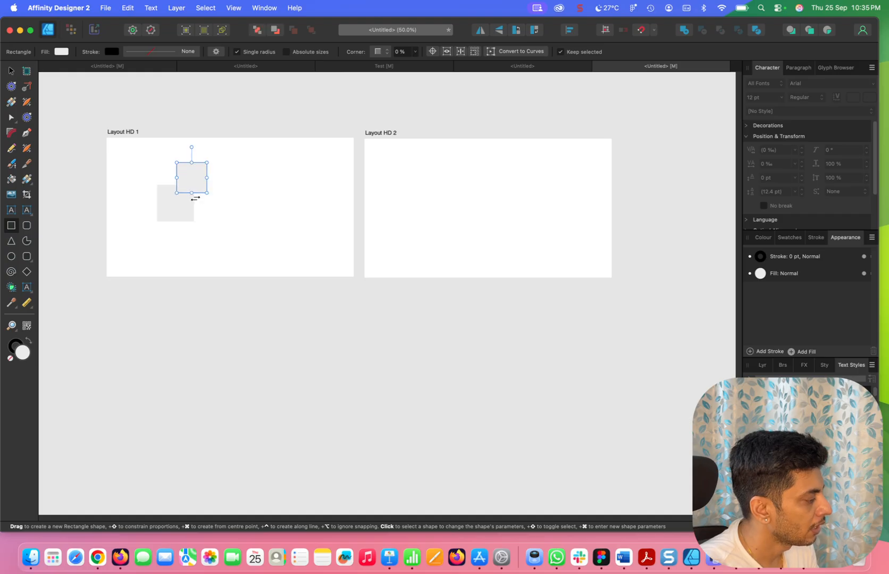
# - Move the upper square down to overlap more of the lower one, and shrink the lower square from its bottom-left corner
pyautogui.click(9, 71)
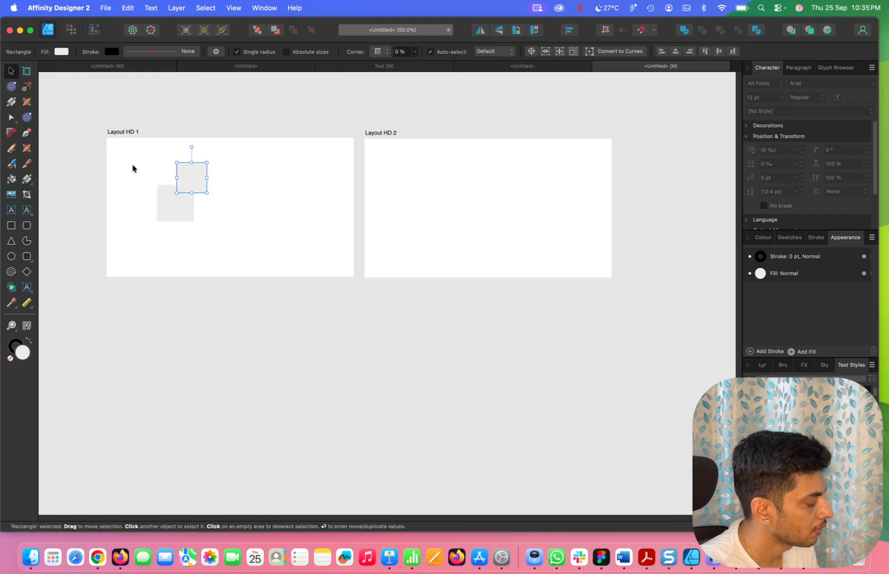
pyautogui.scroll(3, 143, 182)
pyautogui.moveTo(223, 200); pyautogui.dragTo(219, 222)
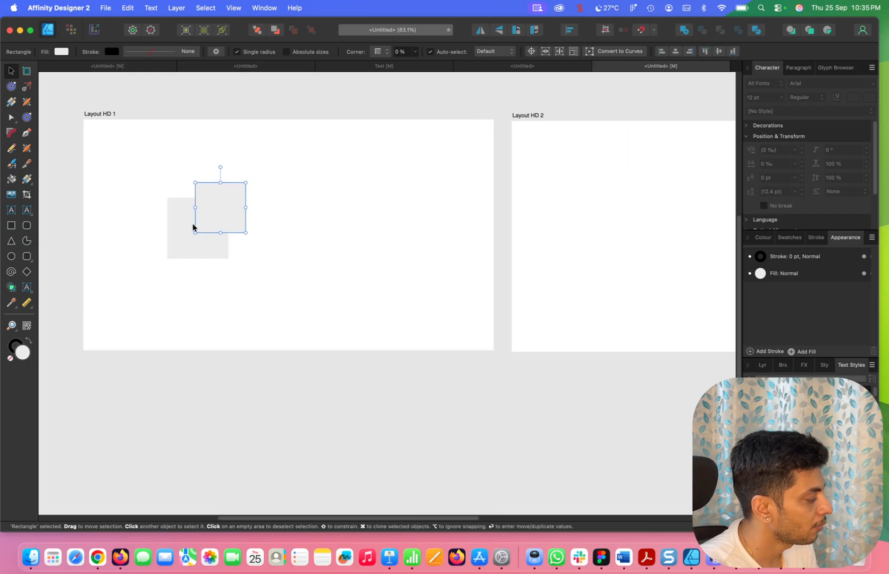
pyautogui.click(177, 249)
pyautogui.moveTo(167, 259); pyautogui.dragTo(175, 251)
# - Fill both squares with dark red AB1C1C, and shift the upper square slightly up and right while keeping an overlap
pyautogui.moveTo(168, 128); pyautogui.dragTo(135, 175)
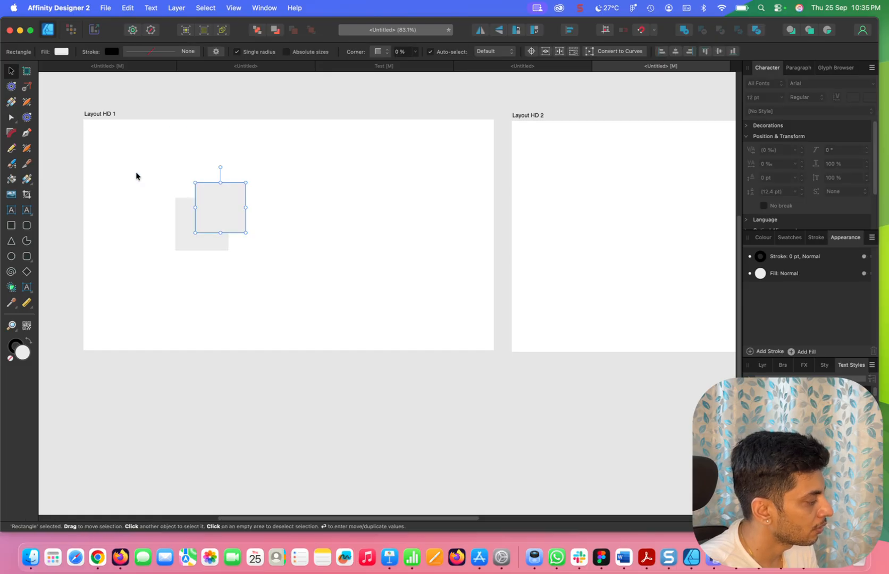
pyautogui.keyDown('shift'); pyautogui.click(186, 240); pyautogui.keyUp('shift')
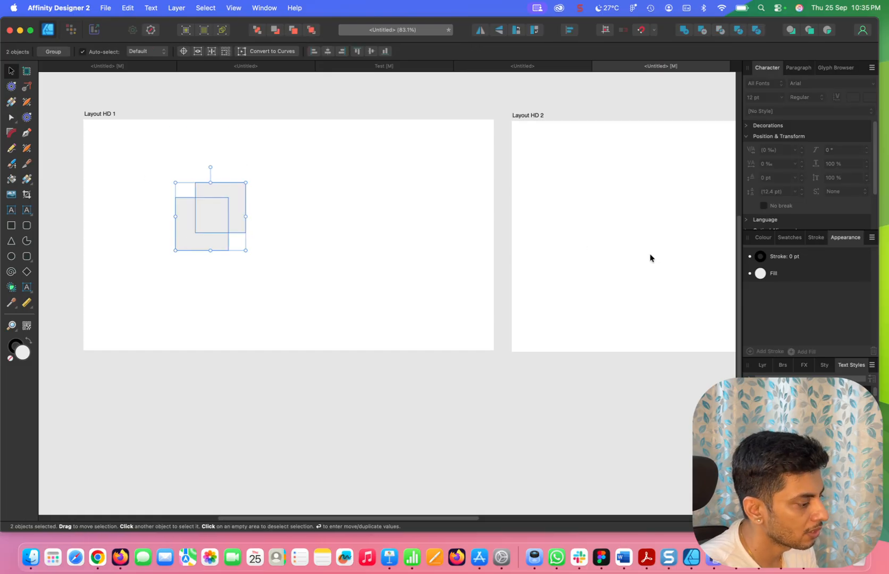
pyautogui.doubleClick(24, 354)
pyautogui.moveTo(242, 281); pyautogui.dragTo(330, 343)
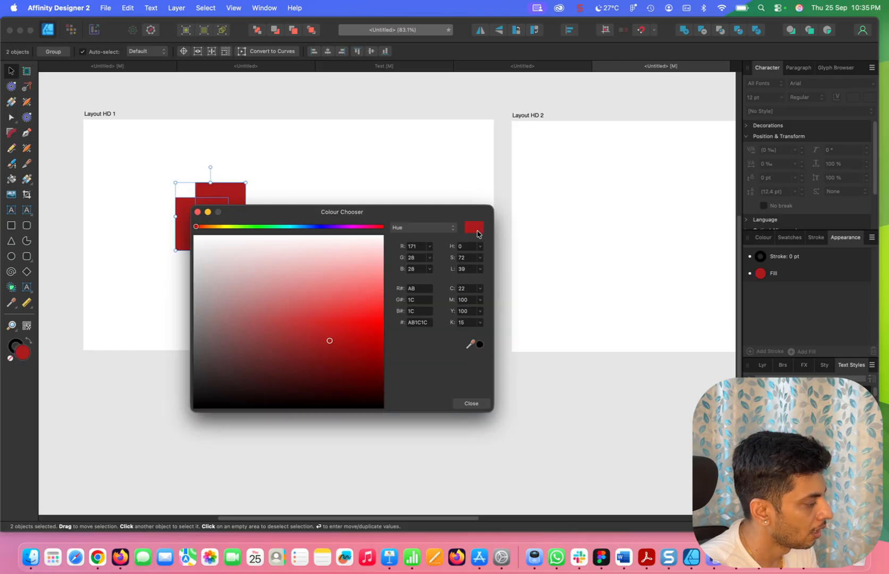
pyautogui.click(478, 403)
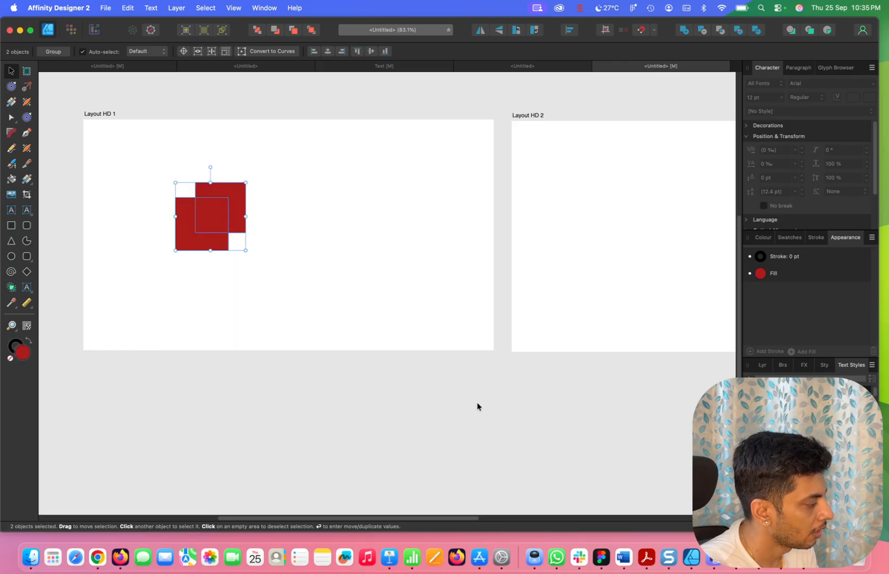
pyautogui.click(264, 301)
pyautogui.moveTo(242, 206); pyautogui.dragTo(244, 194)
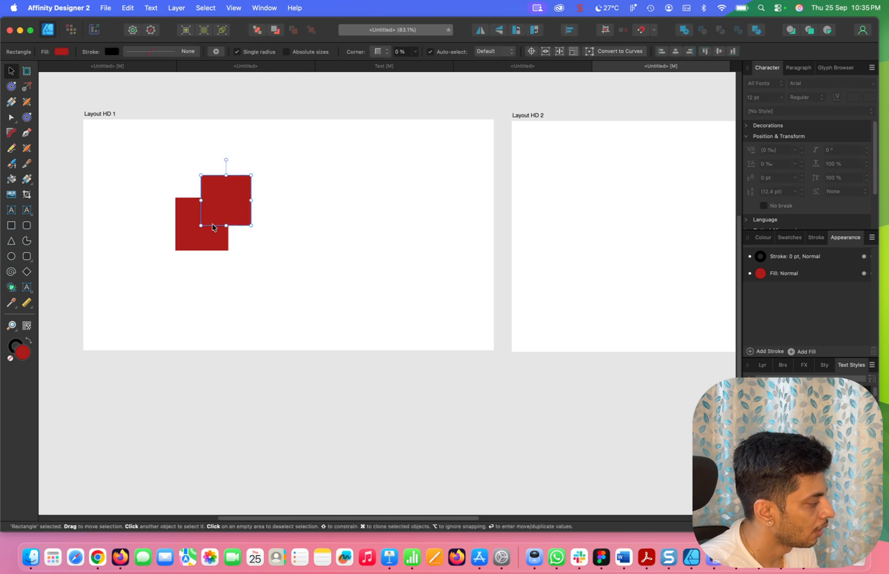
# - Cut the overlapping area out of the two red squares with the Shape Builder tool
pyautogui.moveTo(256, 269); pyautogui.dragTo(148, 173)
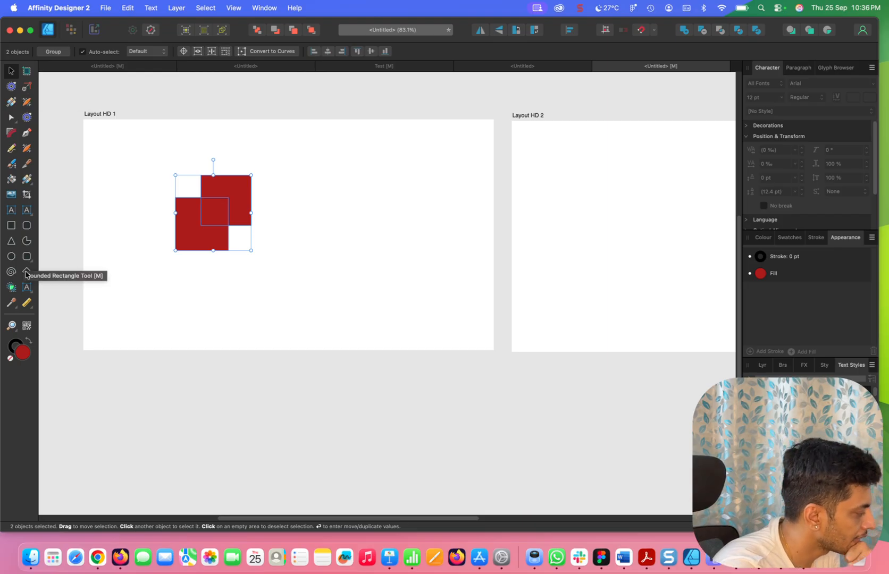
pyautogui.click(11, 287)
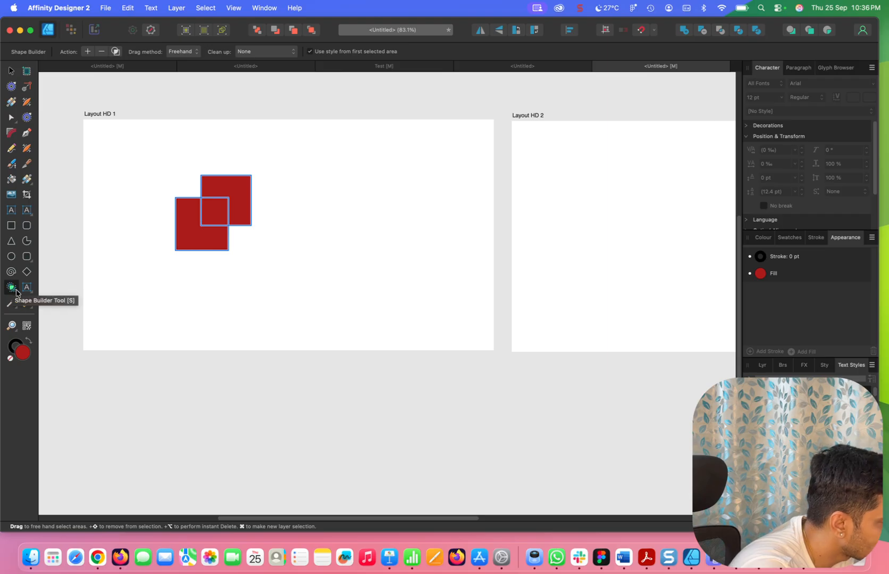
pyautogui.click(215, 213)
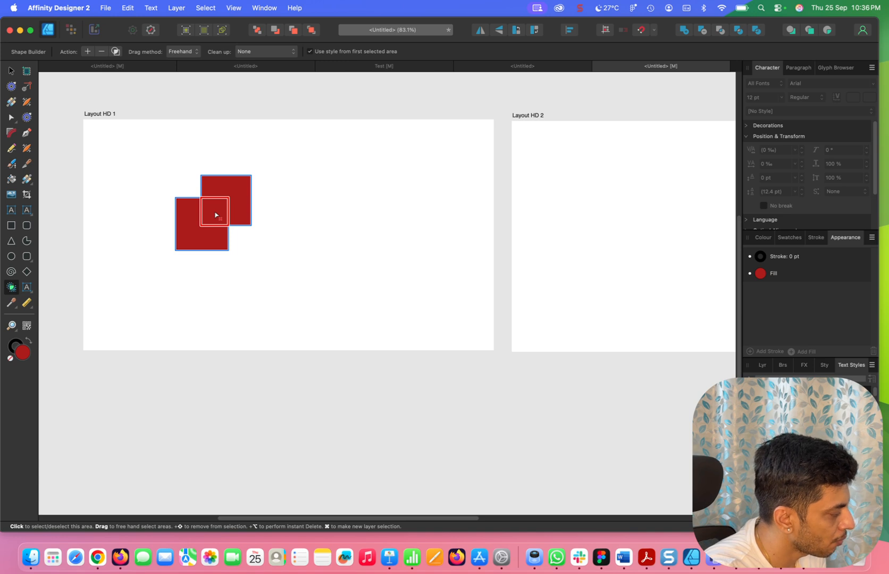
pyautogui.keyDown('alt'); pyautogui.click(215, 214); pyautogui.keyUp('alt')
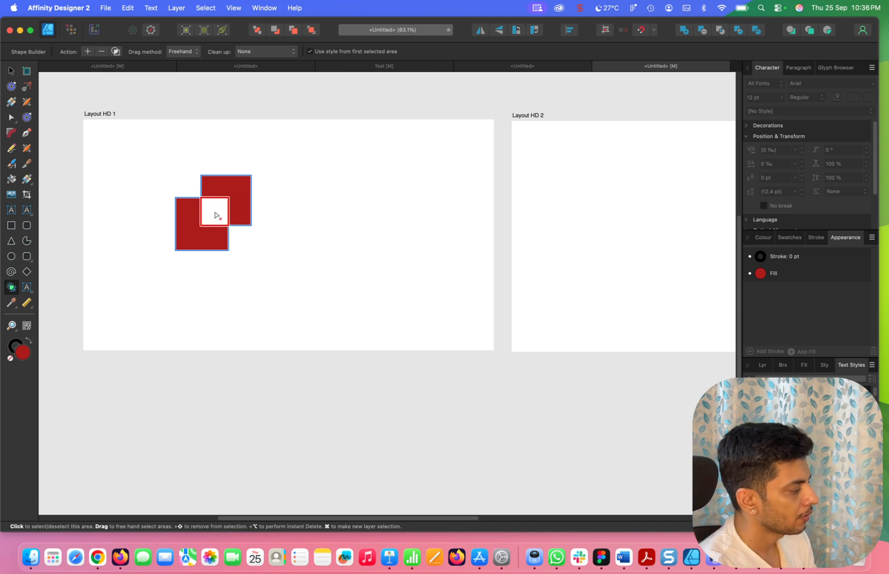
# - Shrink the two-piece red mark to about 60% of its size and place it left of the Layout HD 1 artboard's centre
pyautogui.click(11, 74)
pyautogui.moveTo(231, 201)
pyautogui.mouseDown()
pyautogui.moveTo(236, 229)
pyautogui.moveTo(231, 217)
pyautogui.mouseUp()
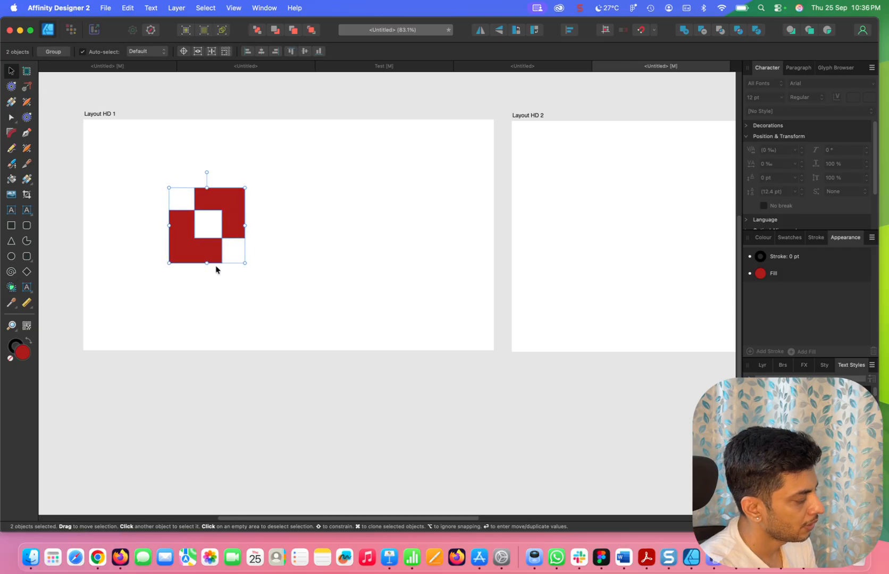
pyautogui.moveTo(169, 263); pyautogui.dragTo(200, 232)
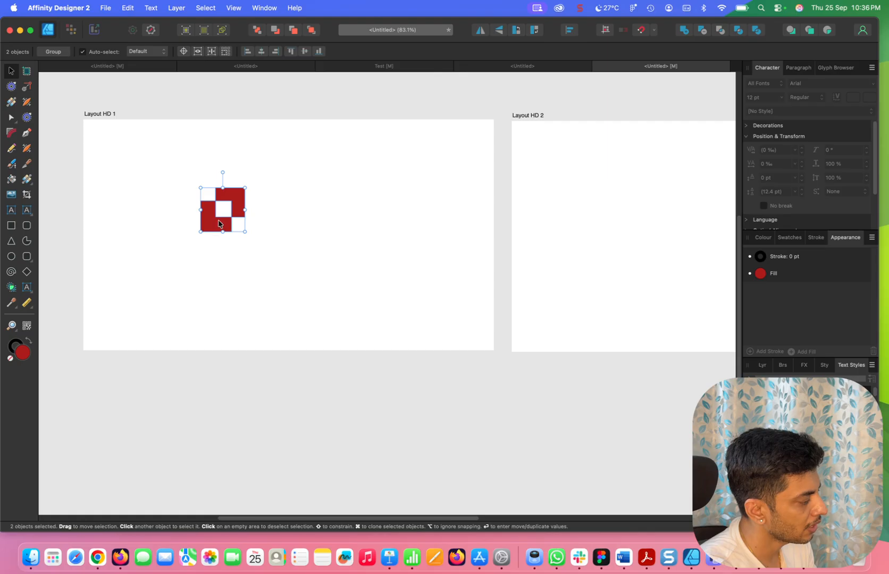
pyautogui.moveTo(231, 201); pyautogui.dragTo(219, 222)
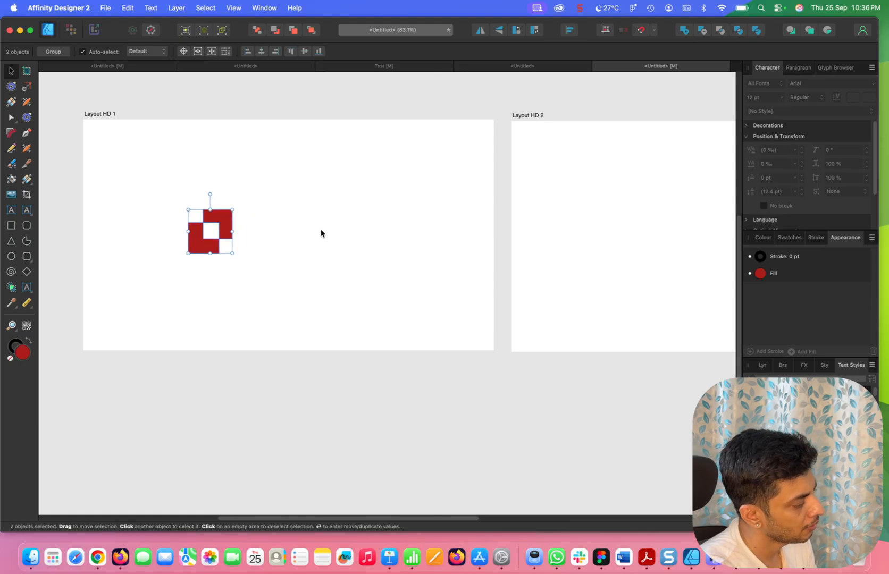
pyautogui.click(319, 233)
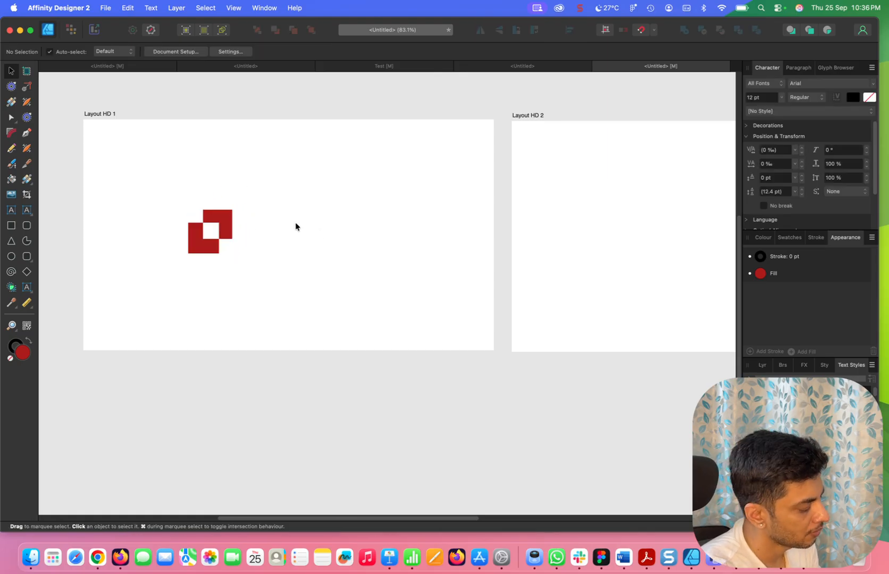
# - Add the artistic text "Locus" at about 268 pt to the right of the red mark, roughly matching its height
pyautogui.press('t')
pyautogui.moveTo(254, 209); pyautogui.dragTo(352, 251)
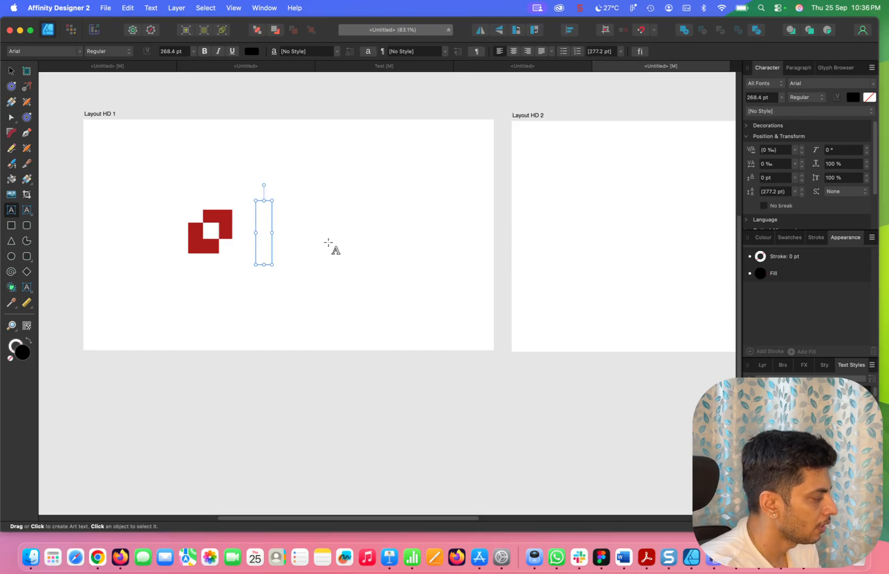
pyautogui.write('L')
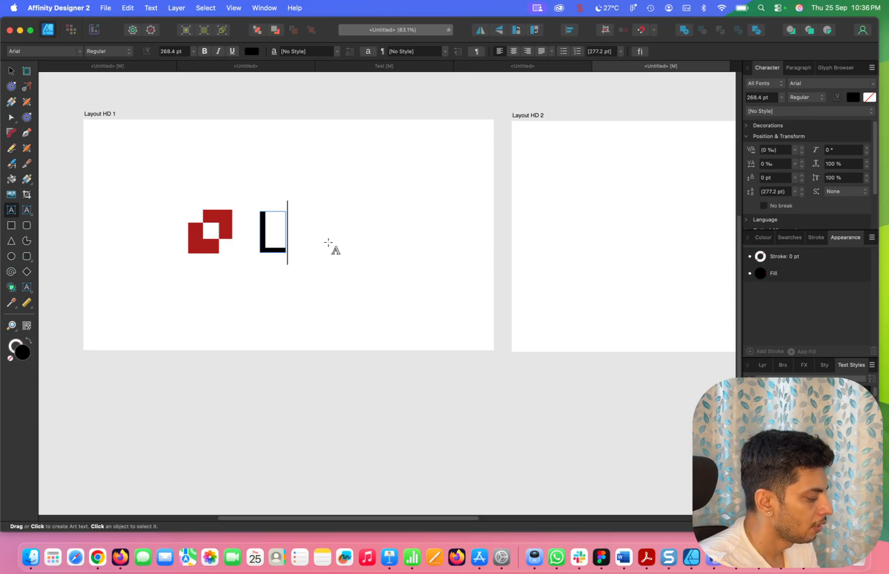
pyautogui.write('ocus')
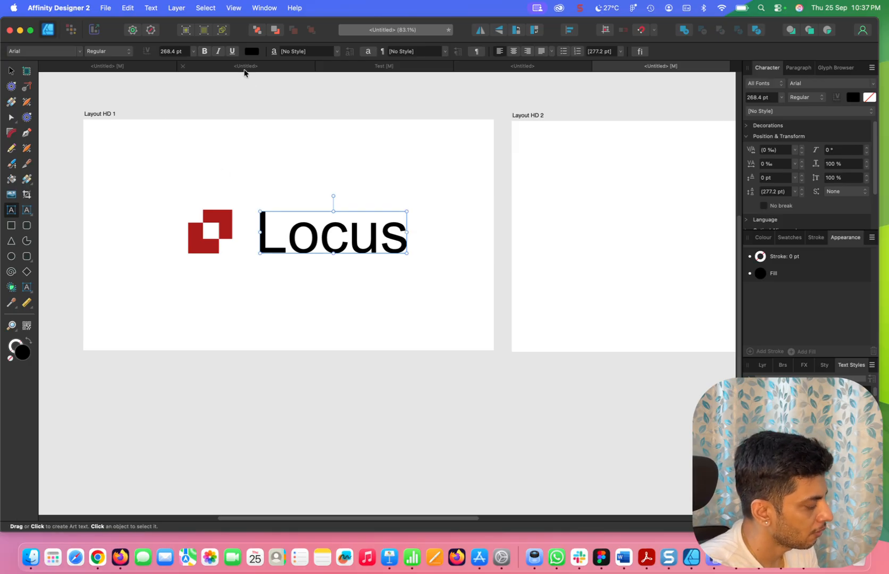
# - Set the whole Locus text in the Beirut font with -30 ‰ tracking
pyautogui.press('super+a')
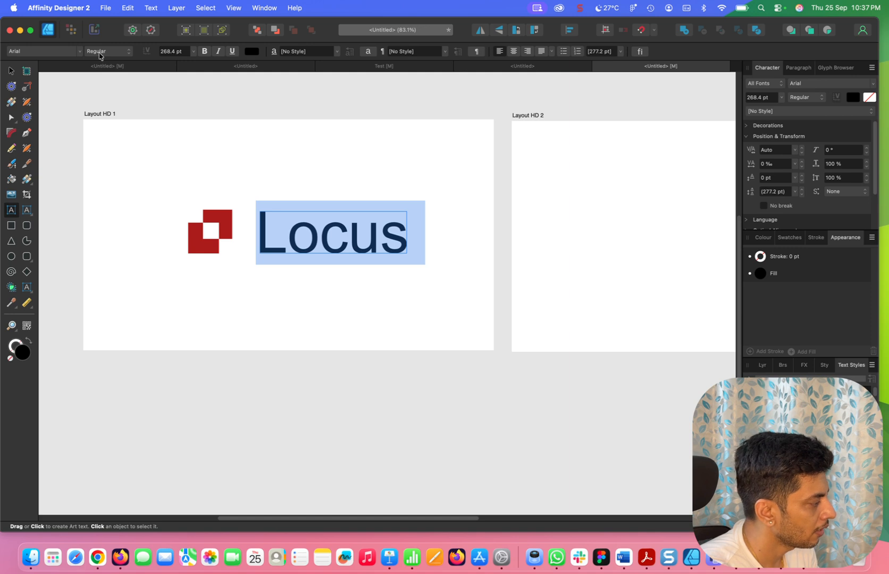
pyautogui.click(55, 52)
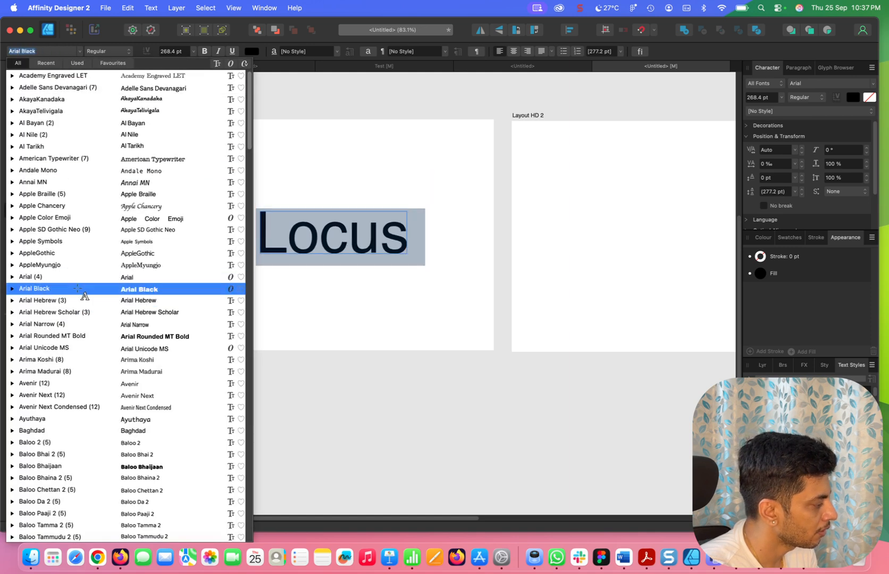
pyautogui.scroll(-3, 80, 313)
pyautogui.scroll(-3, 77, 347)
pyautogui.click(85, 366)
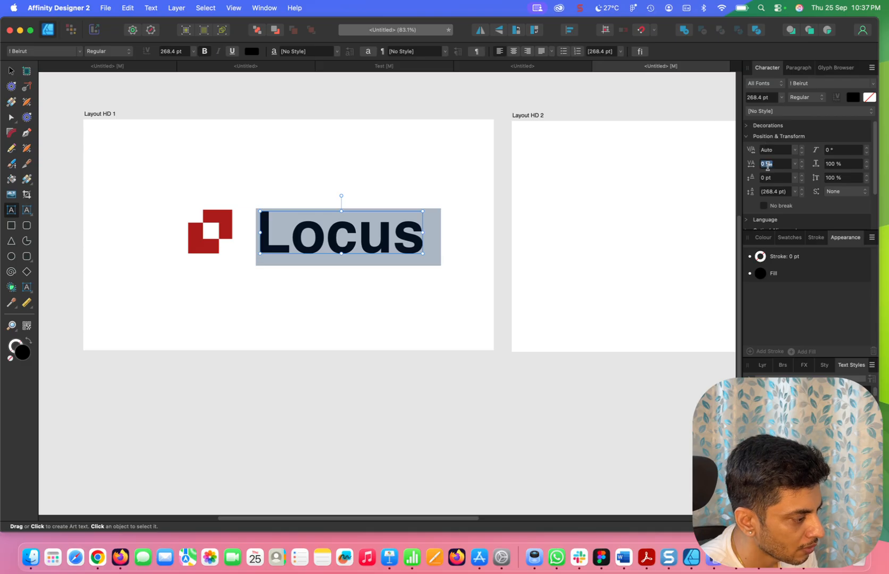
pyautogui.click(795, 164)
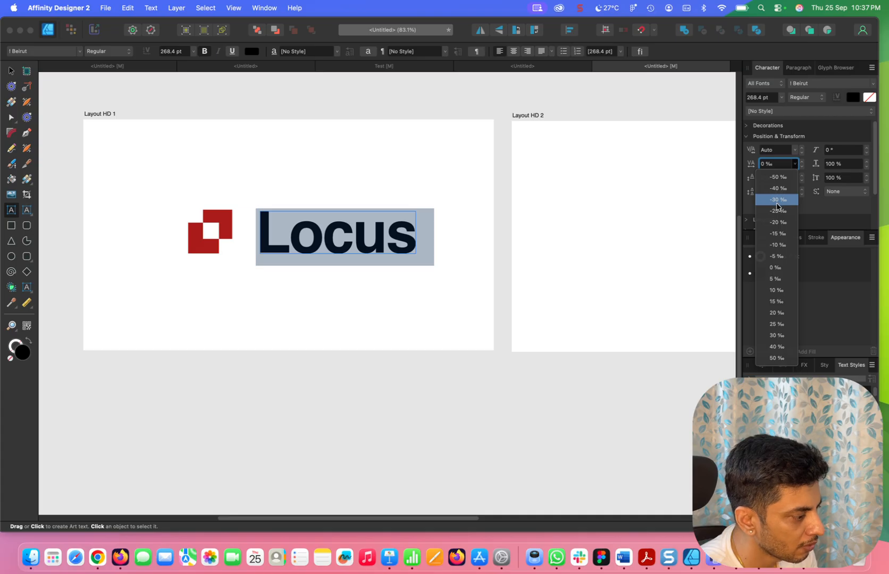
pyautogui.click(777, 199)
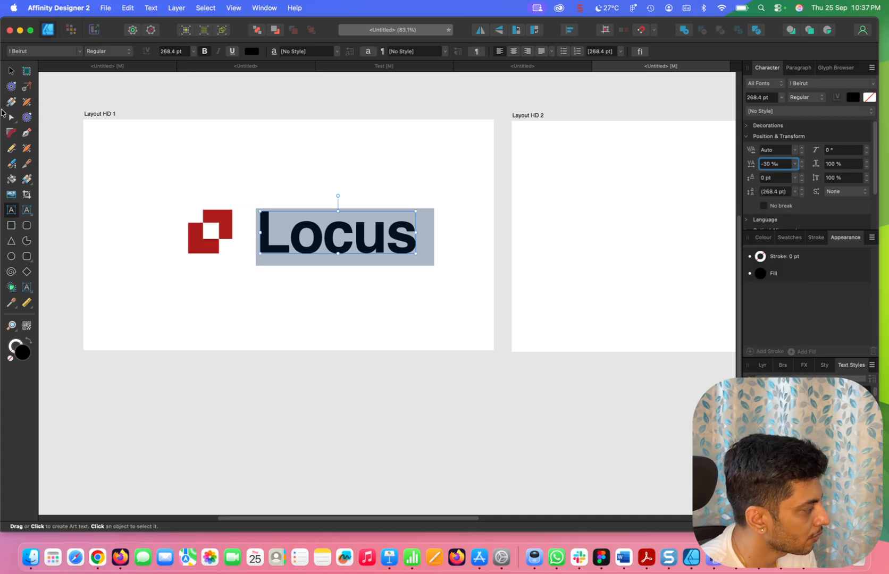
# - Move the Locus text closer to the red mark, and shift the mark and text together slightly left
pyautogui.click(11, 70)
pyautogui.click(185, 153)
pyautogui.moveTo(263, 234); pyautogui.dragTo(244, 233)
pyautogui.moveTo(137, 181); pyautogui.dragTo(422, 287)
pyautogui.moveTo(368, 245); pyautogui.dragTo(355, 244)
pyautogui.click(421, 261)
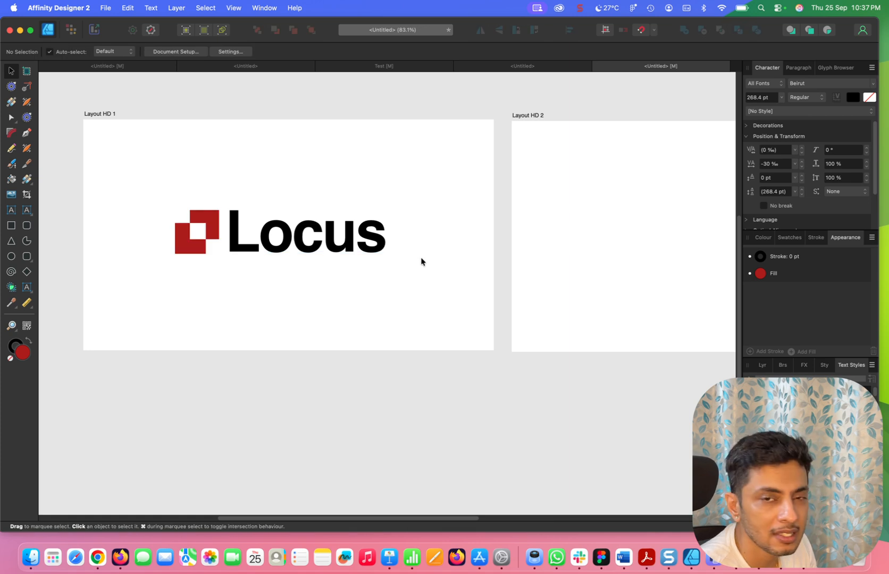
# - Save the document as "Locus Logo Draft 1" in the Documents folder
pyautogui.click(106, 9)
pyautogui.click(128, 117)
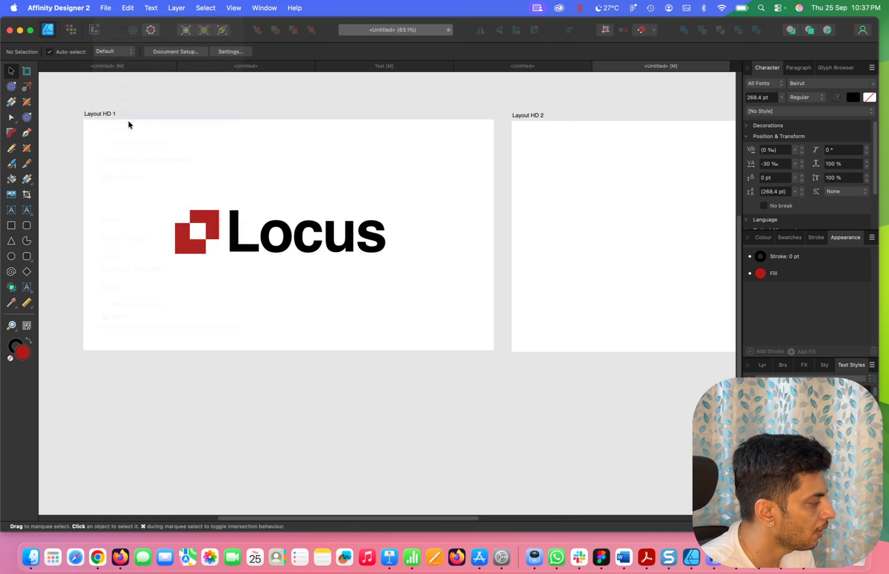
pyautogui.write('Locus Logo Draft 1')
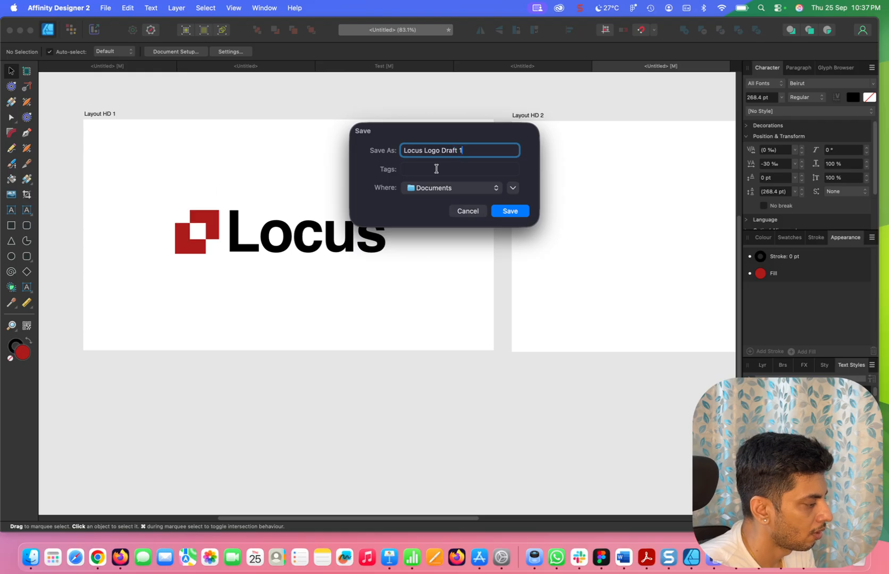
pyautogui.press('Return')
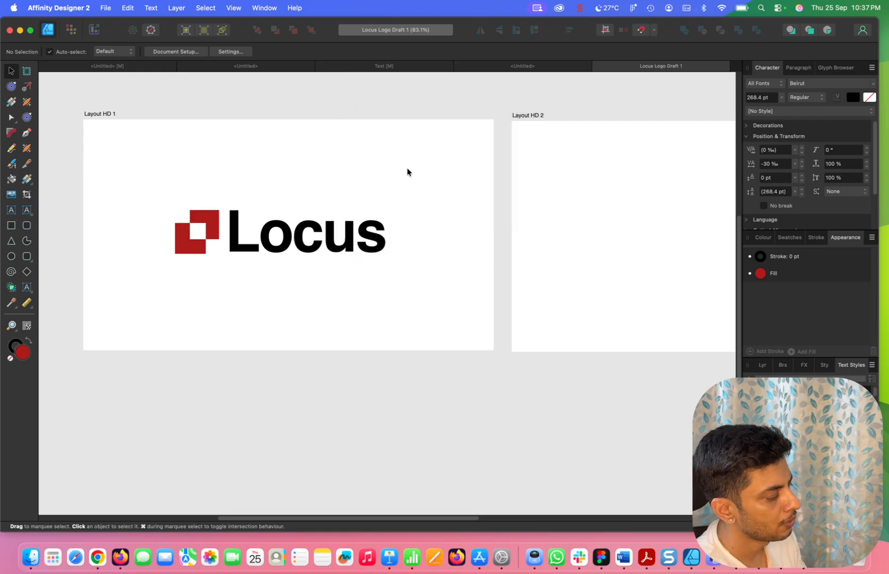
# - View the PNG export's area, resampling and advanced options for Layout HD 1, and leave without exporting
pyautogui.click(105, 7)
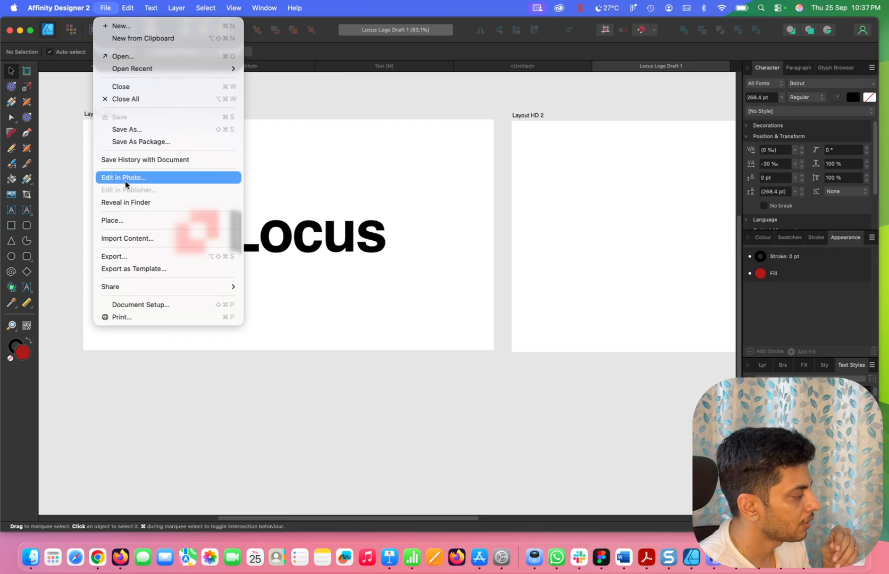
pyautogui.click(131, 257)
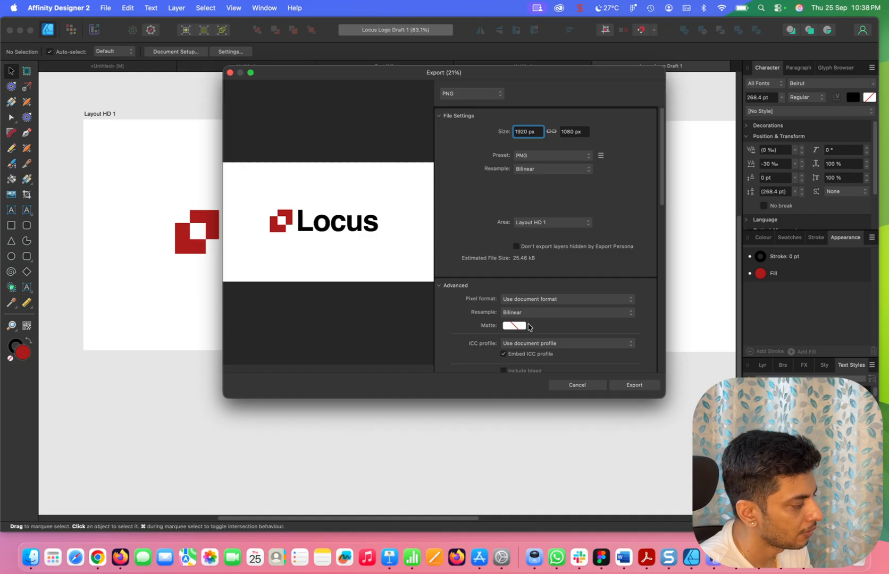
pyautogui.click(541, 225)
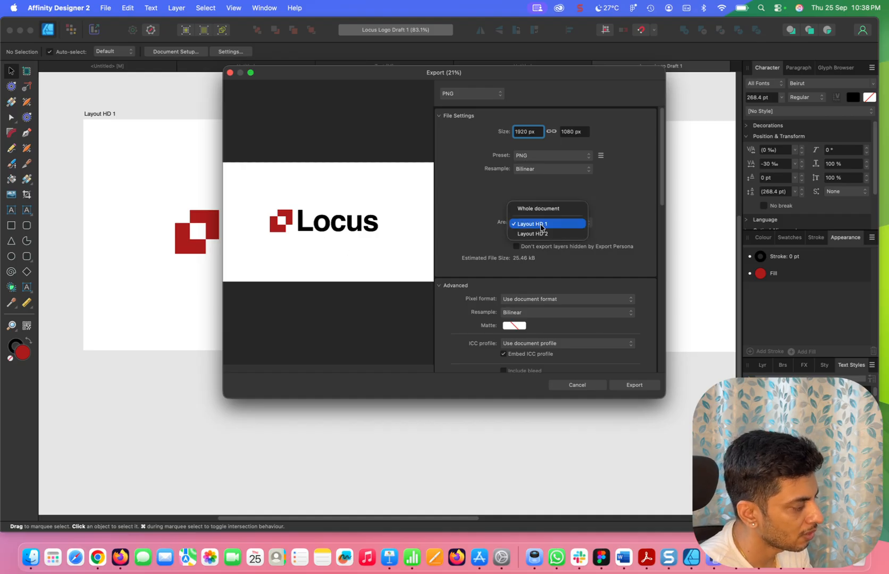
pyautogui.click(546, 162)
pyautogui.click(543, 169)
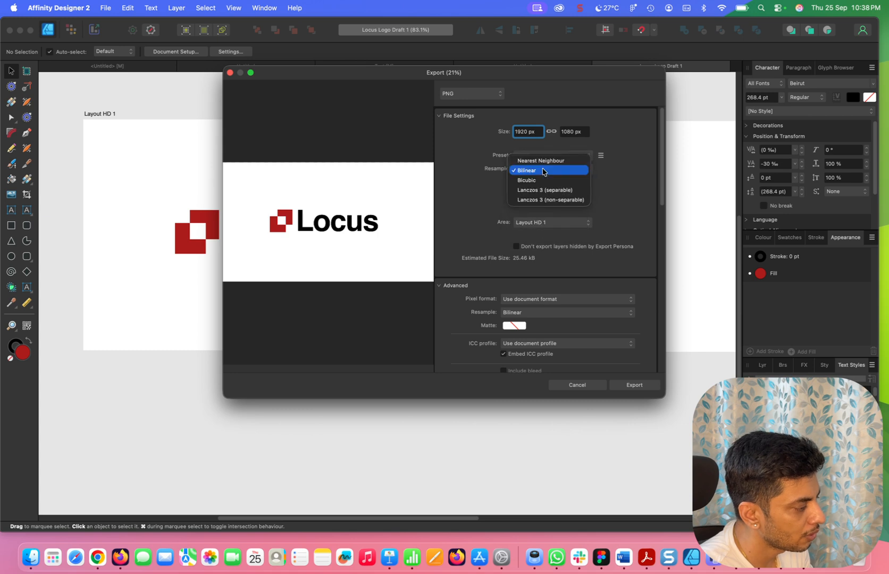
pyautogui.click(625, 192)
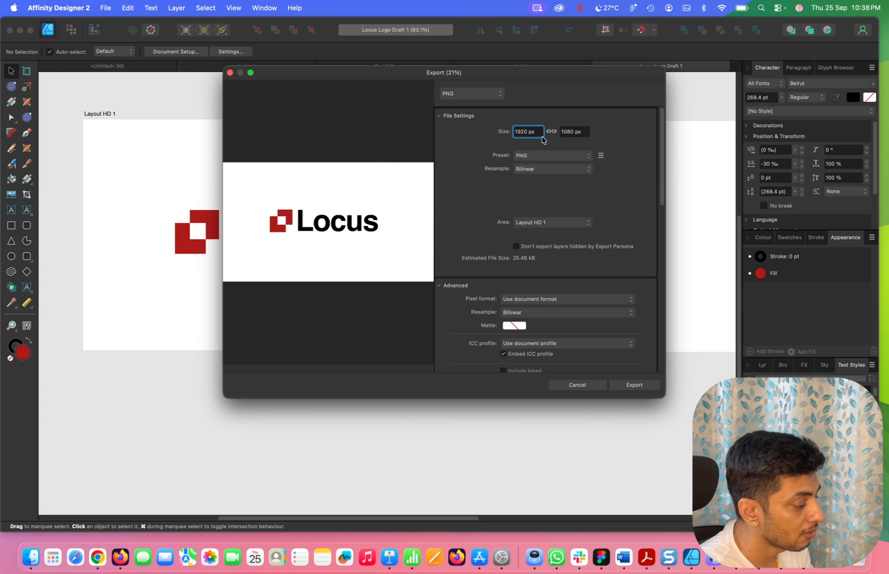
pyautogui.scroll(-5, 580, 277)
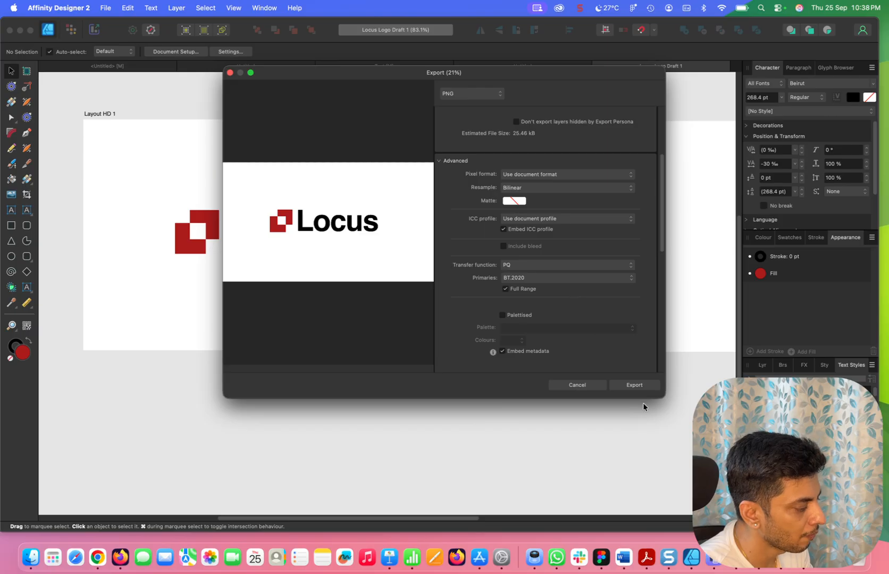
pyautogui.click(577, 386)
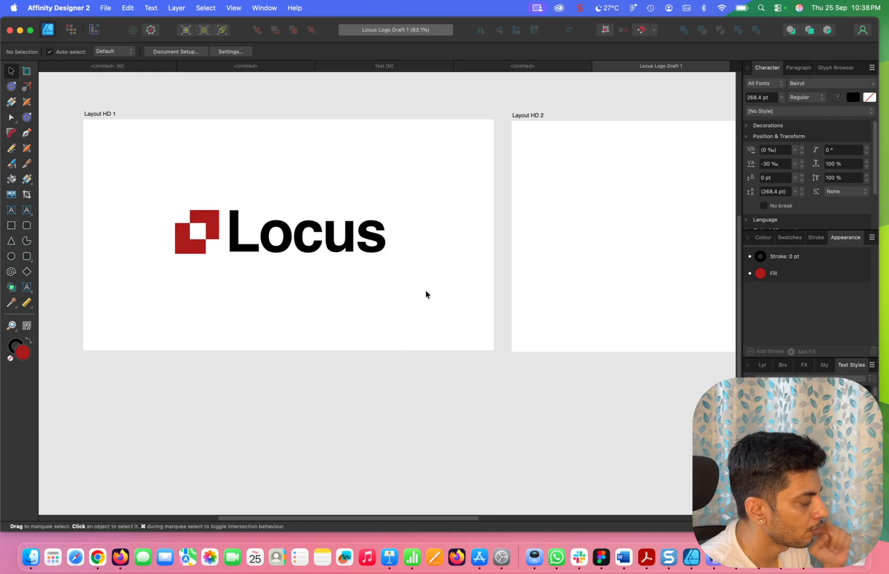
# - Select the mark and the Locus text together, and set the PNG export area to Selection Only
pyautogui.moveTo(424, 288); pyautogui.dragTo(145, 185)
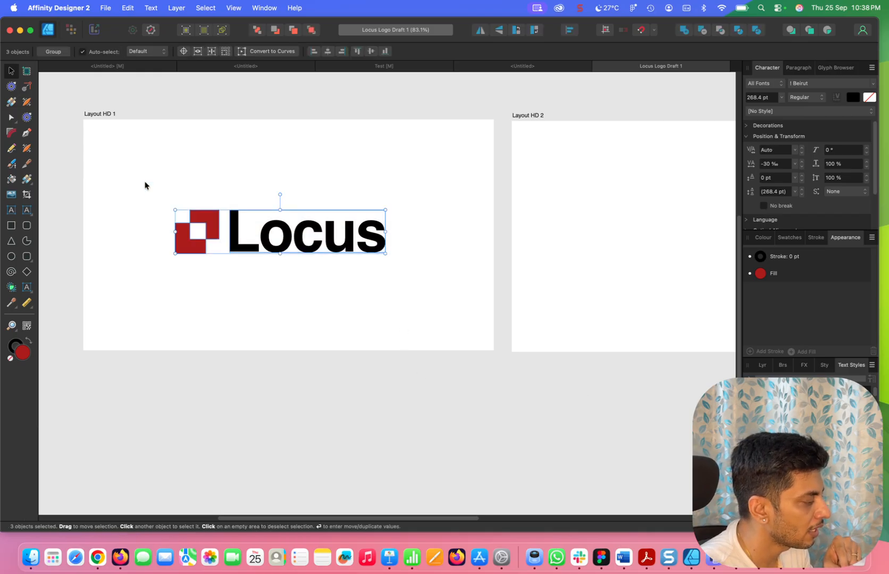
pyautogui.click(106, 8)
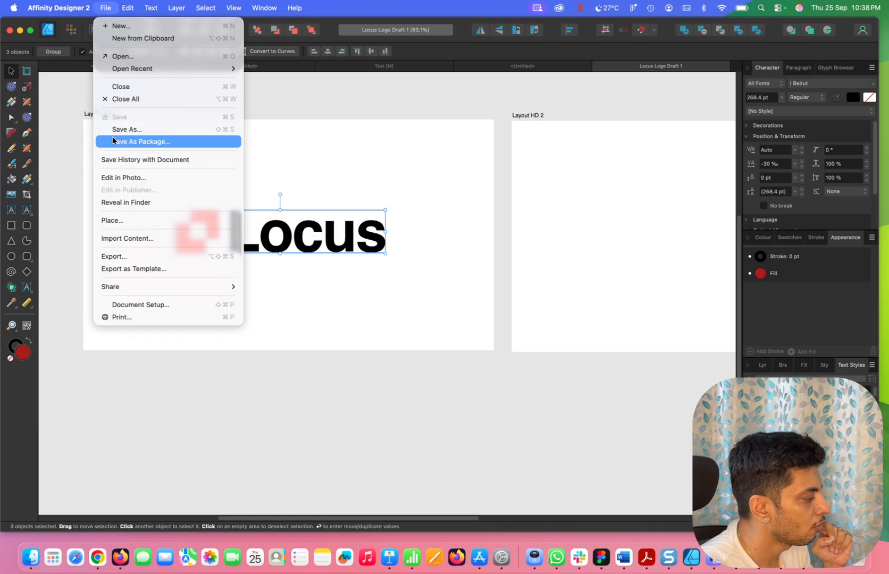
pyautogui.click(127, 255)
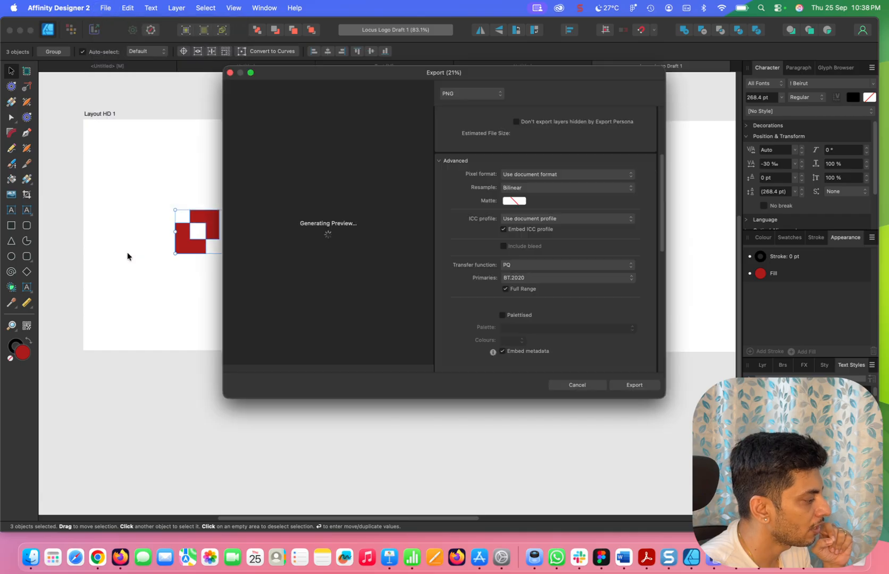
pyautogui.scroll(2, 543, 234)
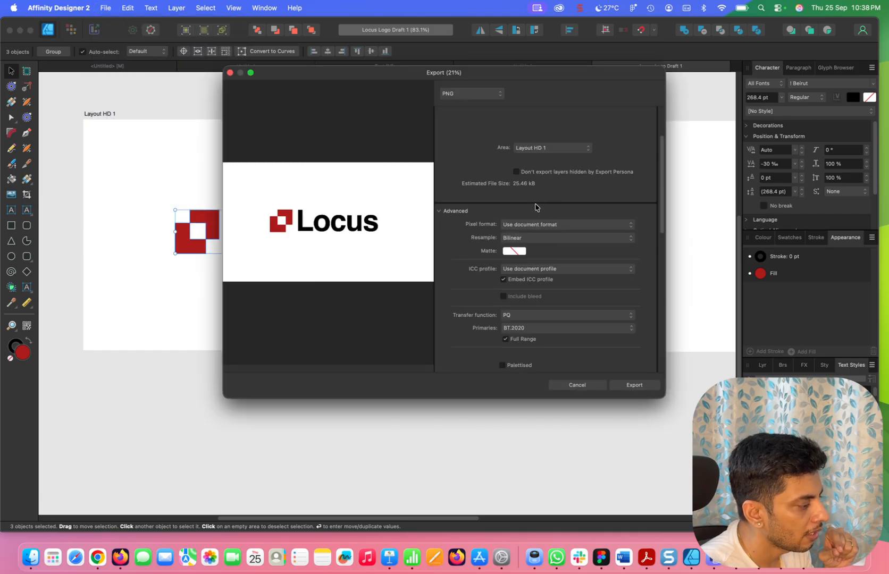
pyautogui.scroll(2, 536, 207)
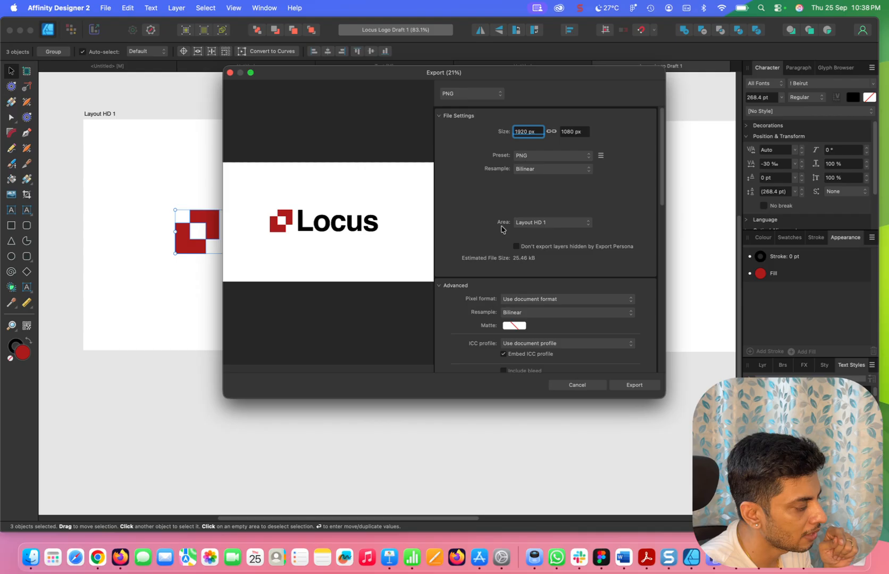
pyautogui.click(556, 227)
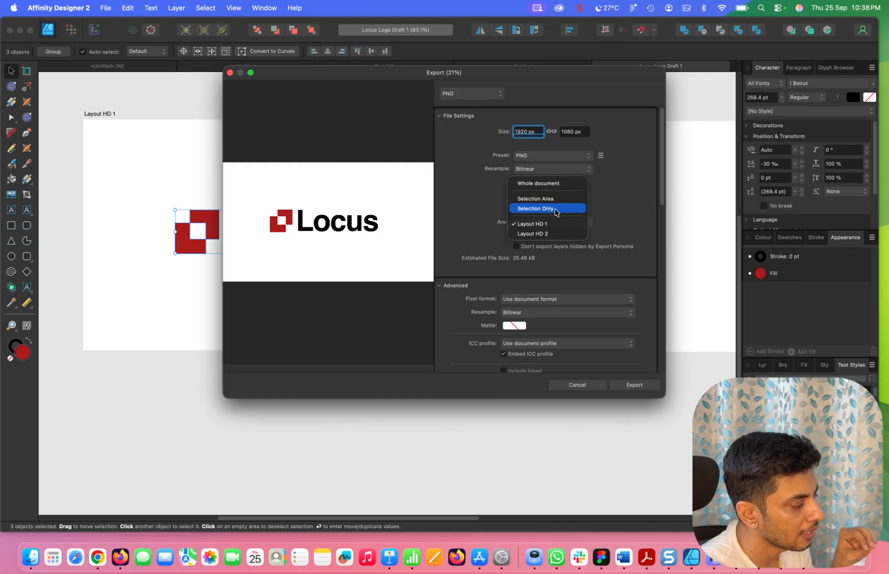
pyautogui.click(556, 209)
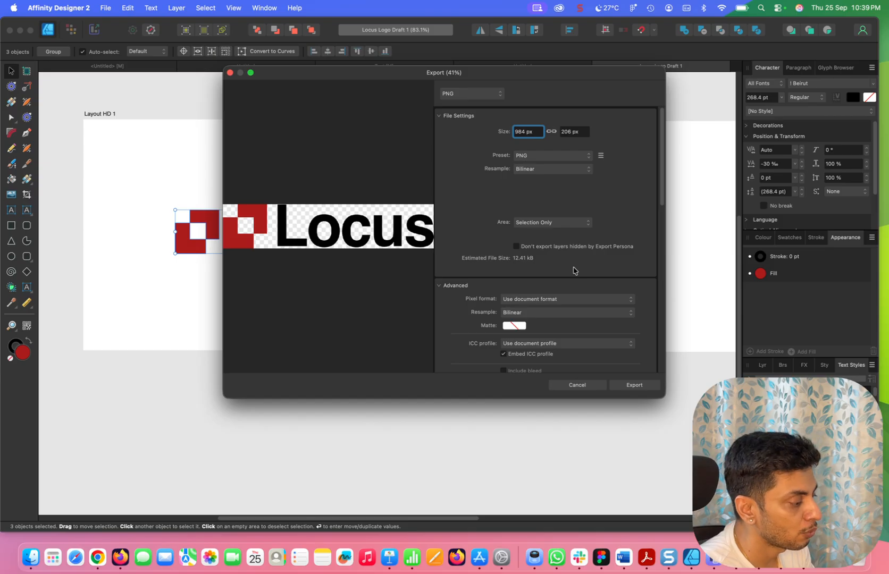
pyautogui.scroll(-3, 574, 277)
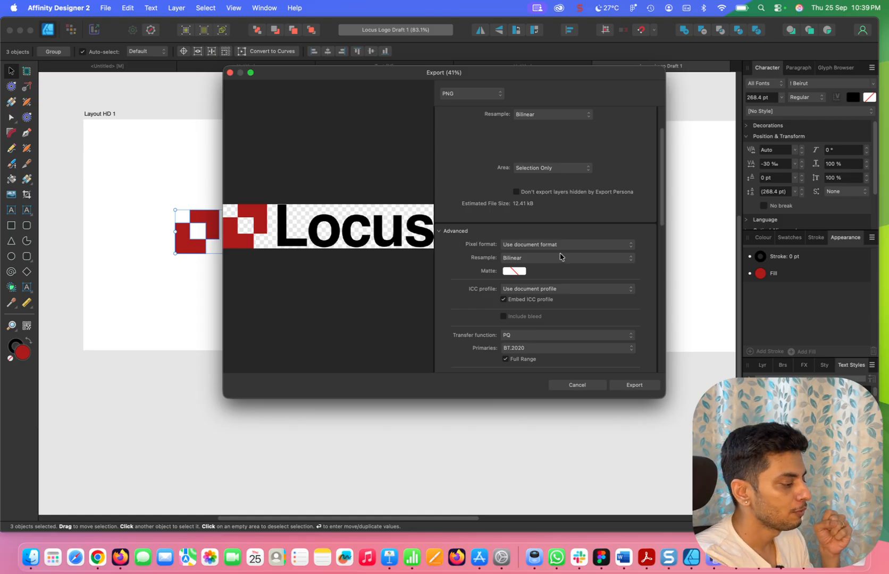
# - Export the selected logo as a PNG named "Locus Logo Draft 1" to the Documents folder
pyautogui.click(622, 387)
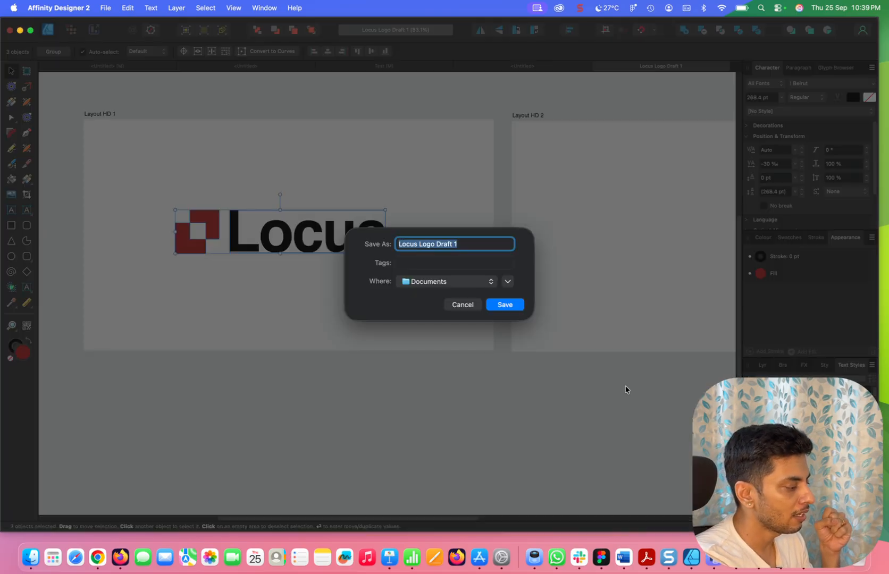
pyautogui.press('Return')
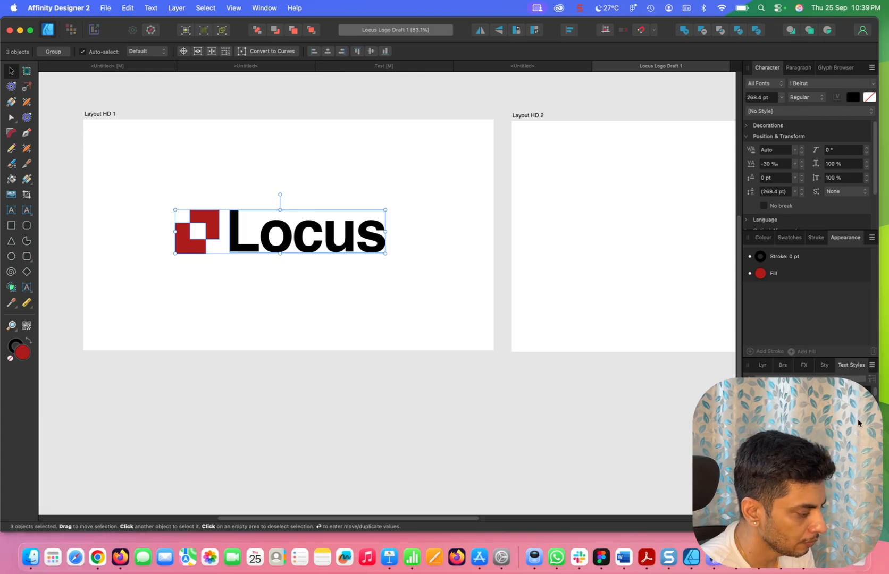
pyautogui.moveTo(852, 423); pyautogui.dragTo(665, 385)
pyautogui.moveTo(840, 487)
pyautogui.mouseDown()
pyautogui.moveTo(818, 407)
pyautogui.moveTo(817, 448)
pyautogui.mouseUp()
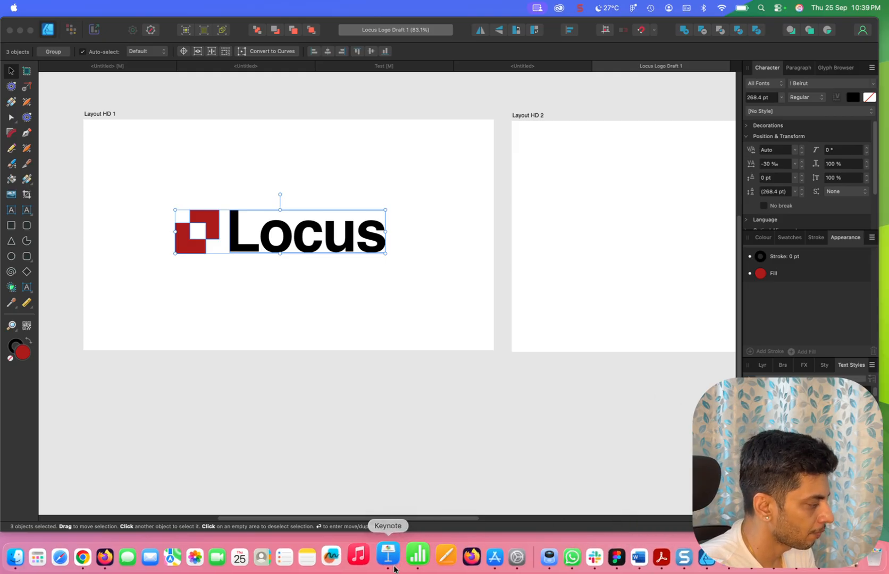
pyautogui.press('F4')
pyautogui.write('doc')
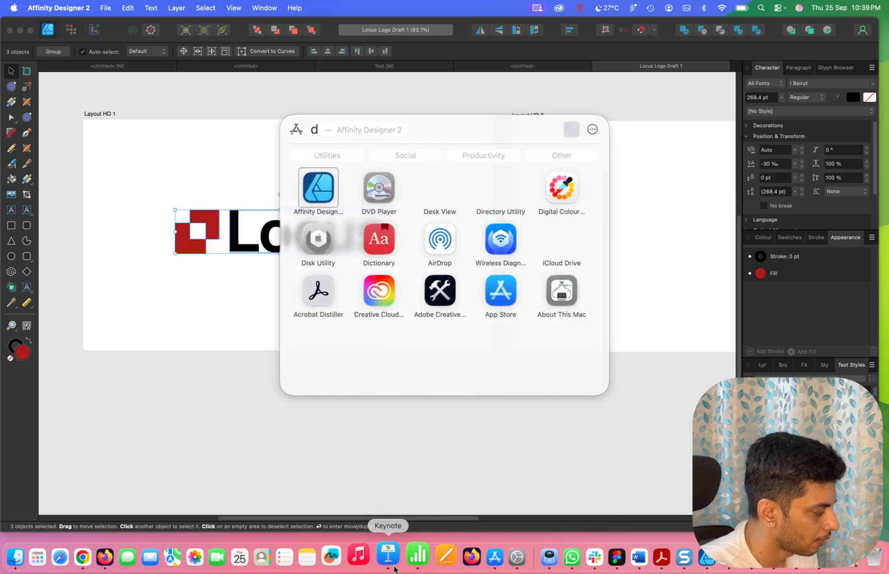
pyautogui.press('BackSpace')
pyautogui.press('BackSpace')
pyautogui.press('BackSpace')
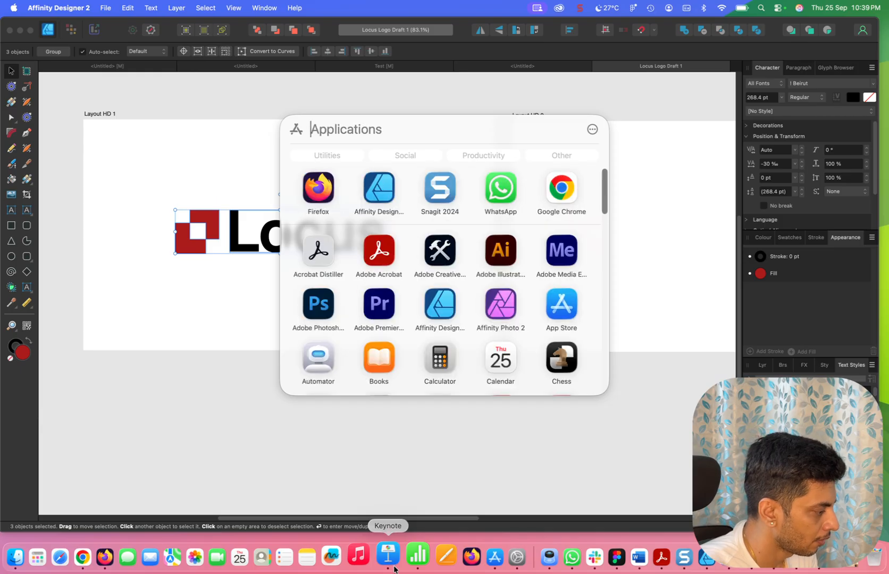
pyautogui.press('Escape')
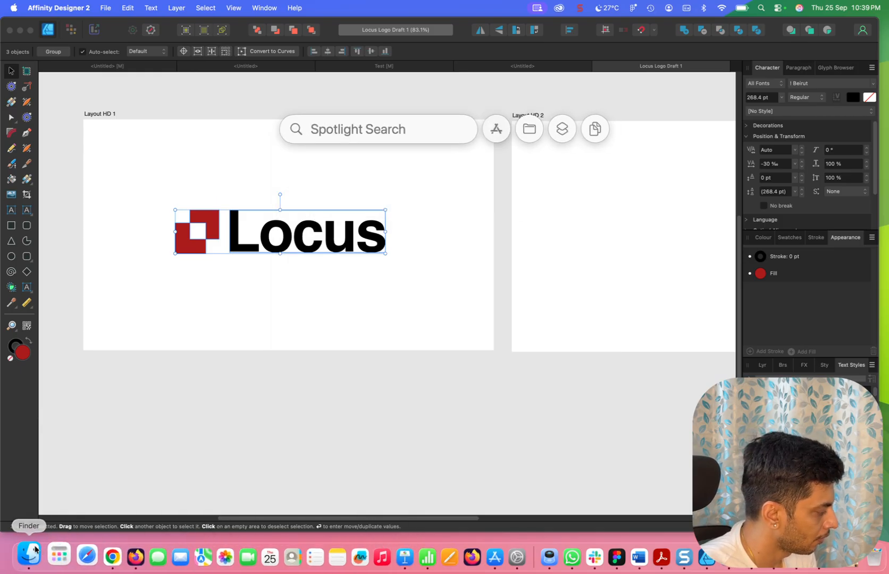
# - Switch to Finder's Documents folder and open the exported Locus Logo Draft 1.png in Preview
pyautogui.rightClick(35, 550)
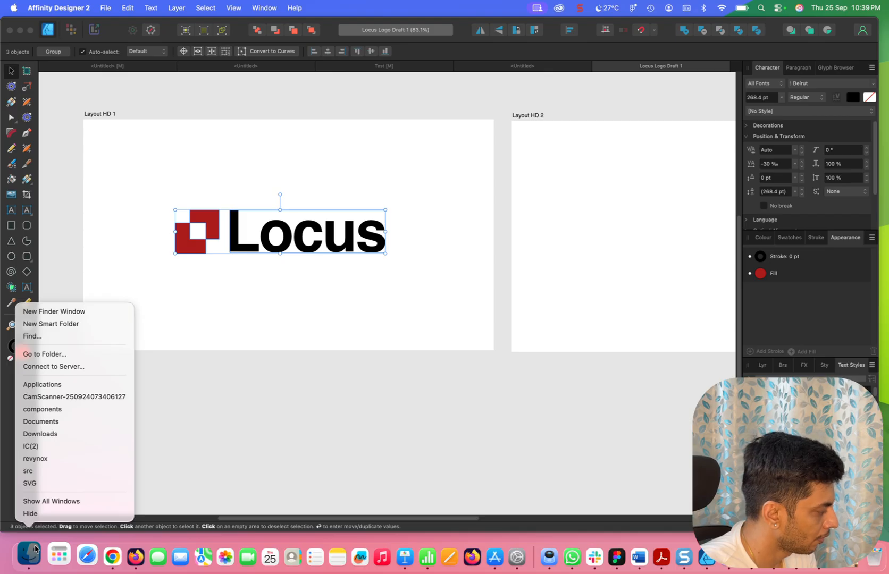
pyautogui.click(50, 426)
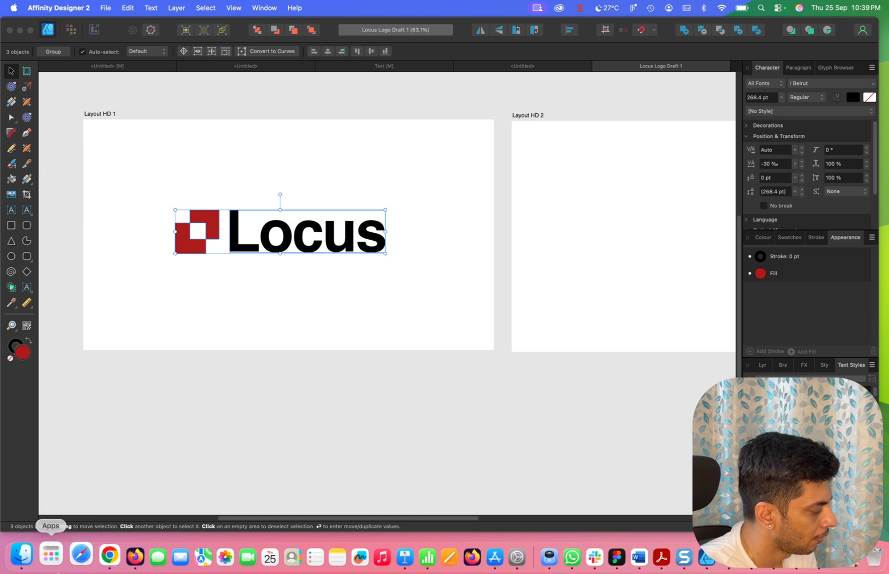
pyautogui.click(30, 552)
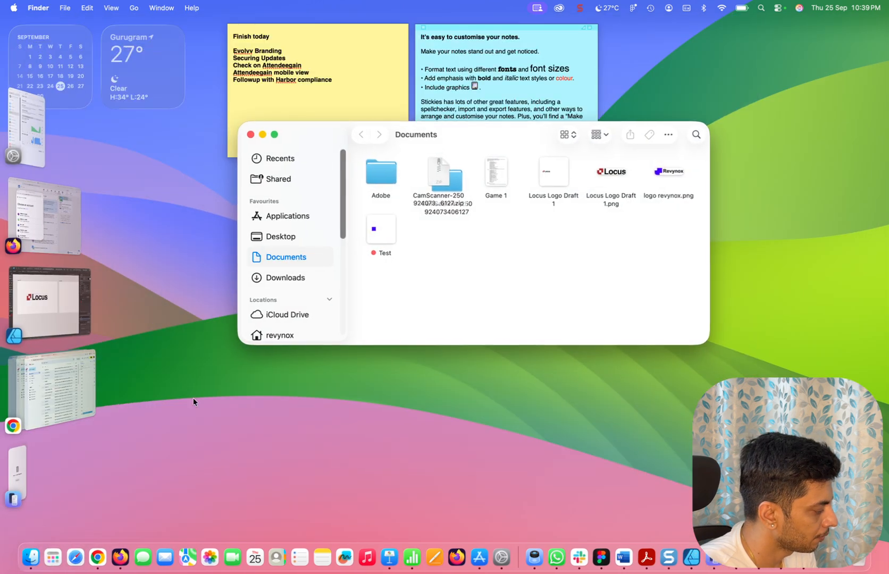
pyautogui.click(594, 169)
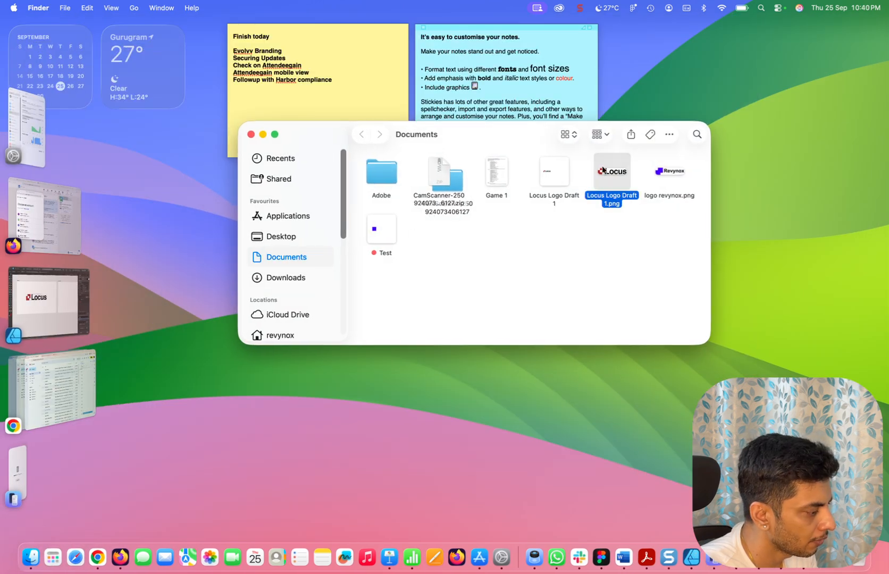
pyautogui.doubleClick(609, 177)
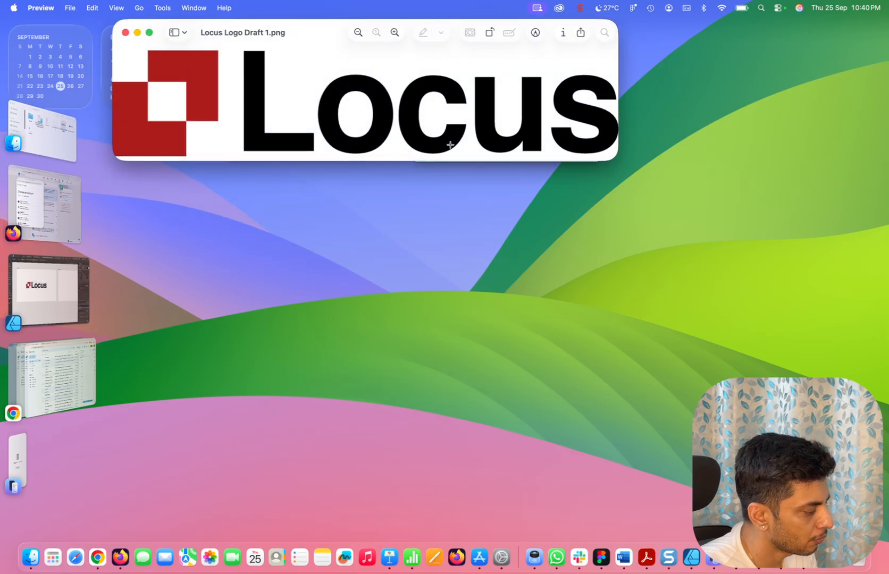
# - Switch back to Affinity Designer, view the file formats available for export, and leave without exporting
pyautogui.click(691, 568)
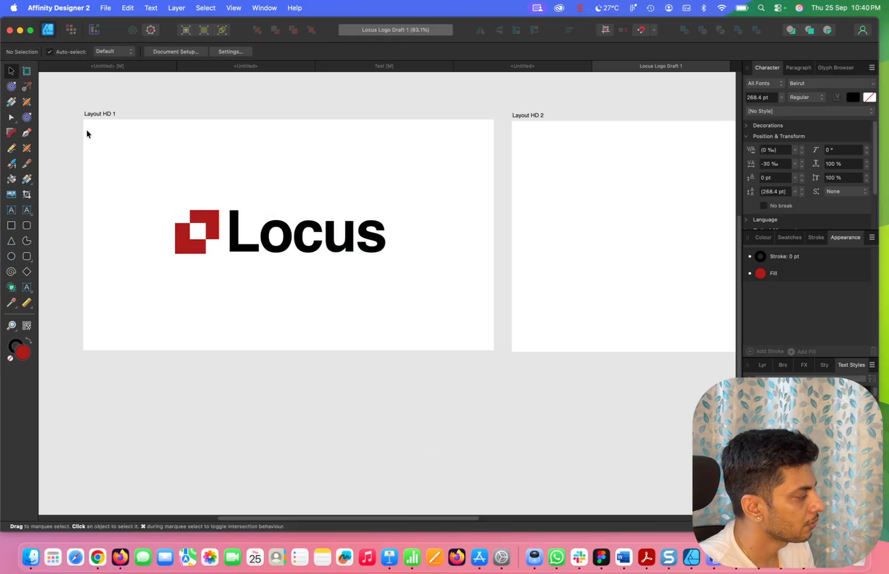
pyautogui.click(105, 8)
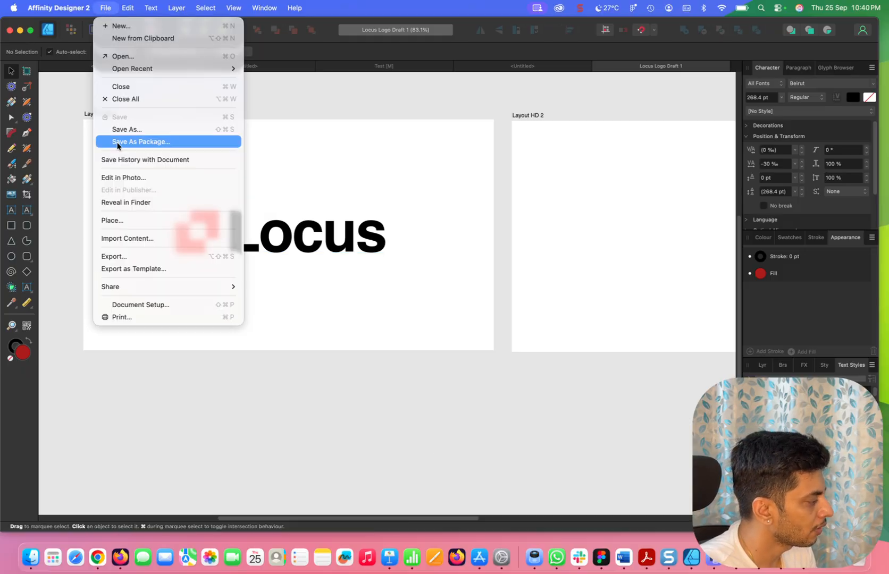
pyautogui.click(129, 261)
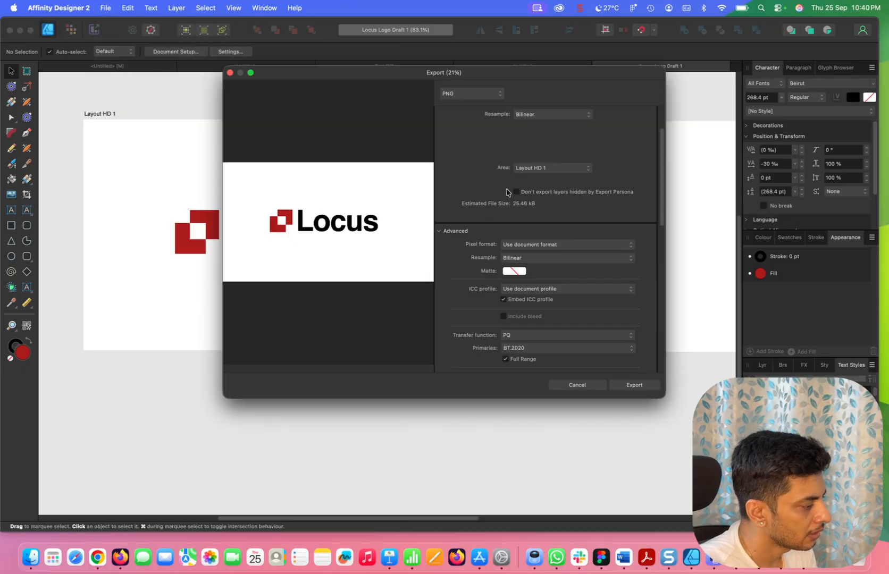
pyautogui.click(494, 94)
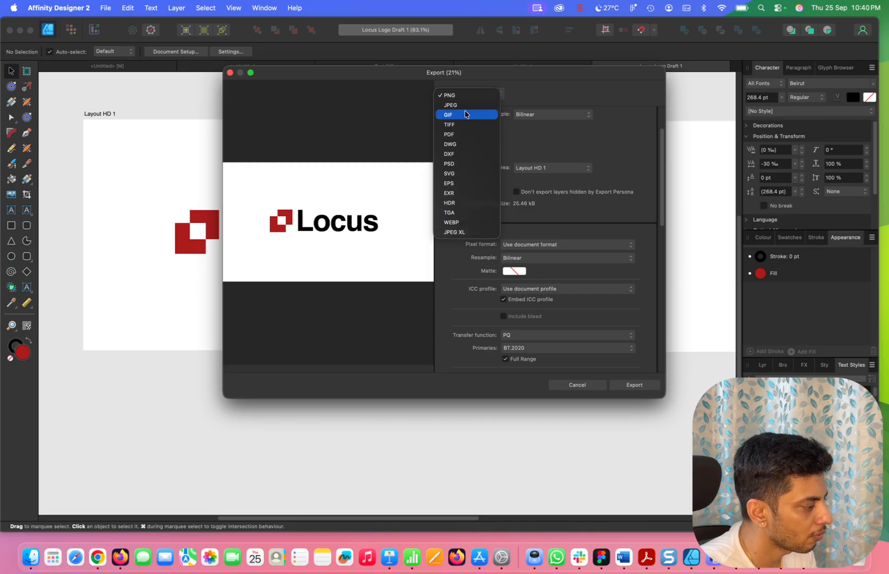
pyautogui.click(548, 216)
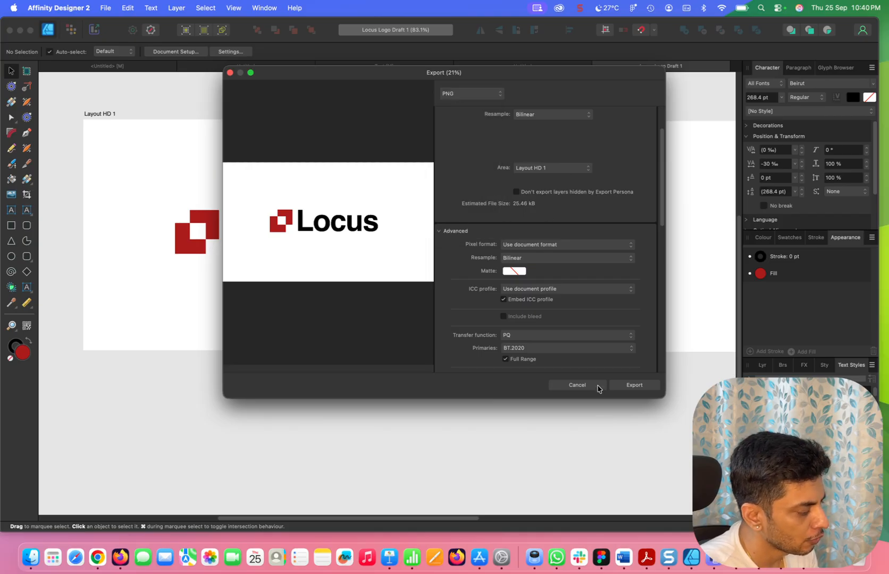
pyautogui.click(598, 386)
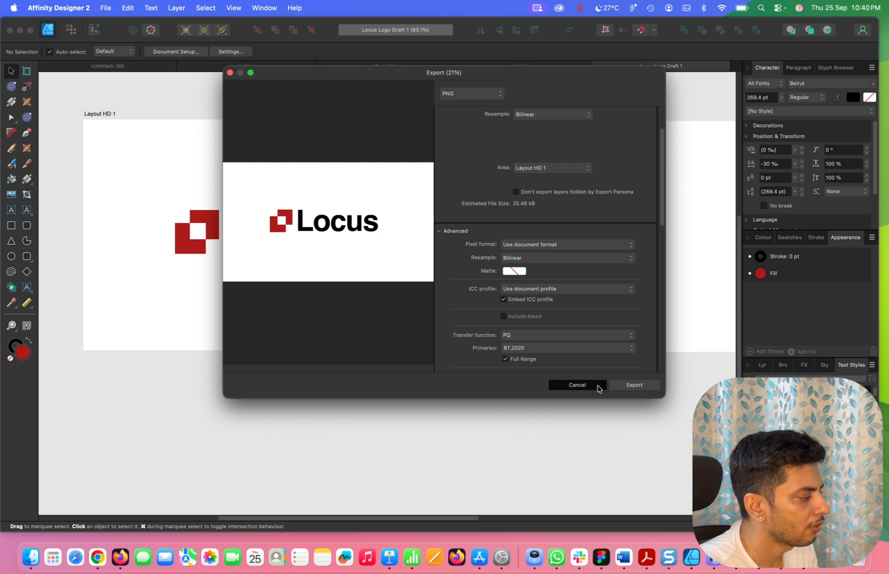
pyautogui.click(598, 387)
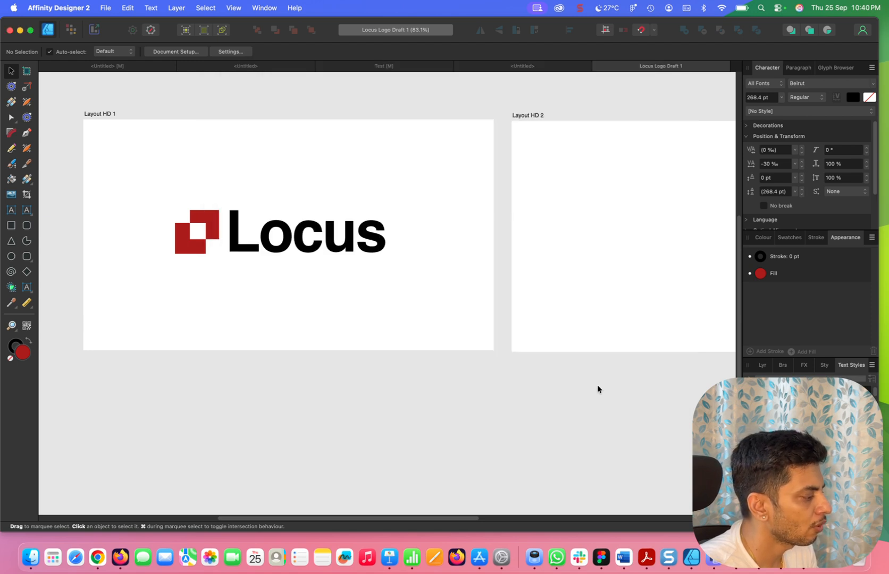